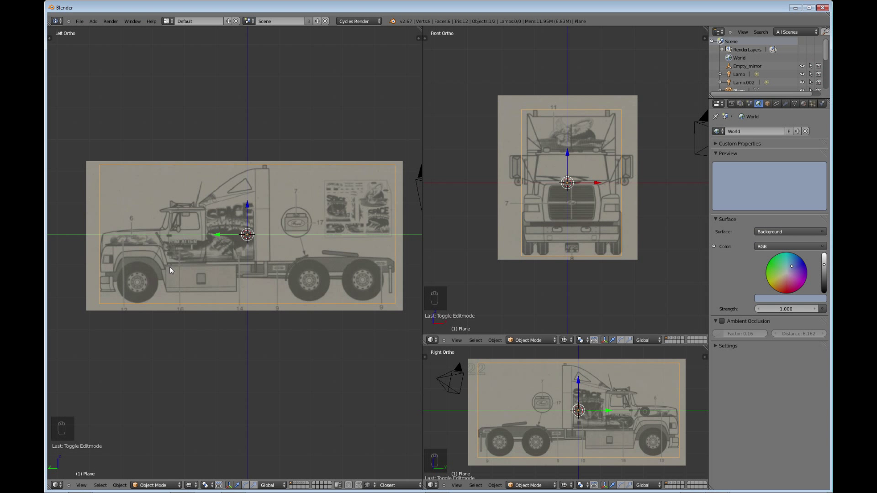
# - In a maximized left orthographic view, raise the box's bottom vertices to the lower edge of the truck's bumper and side tank
pyautogui.moveTo(226, 247); pyautogui.dragTo(228, 277, button='middle')
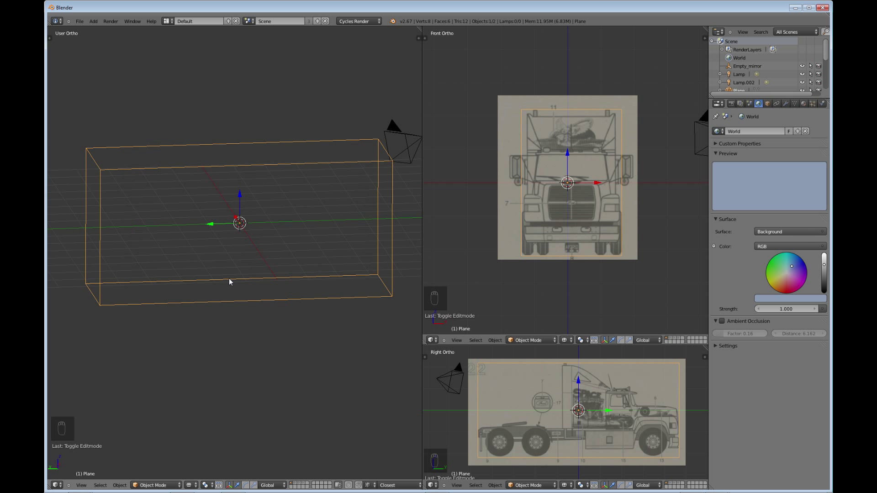
pyautogui.press('ctrl+KP_3')
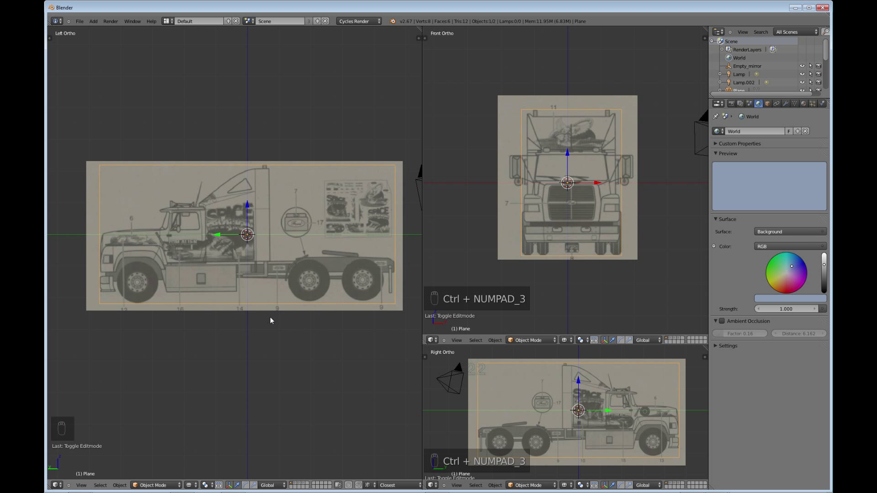
pyautogui.hotkey('ctrl', 'Up')
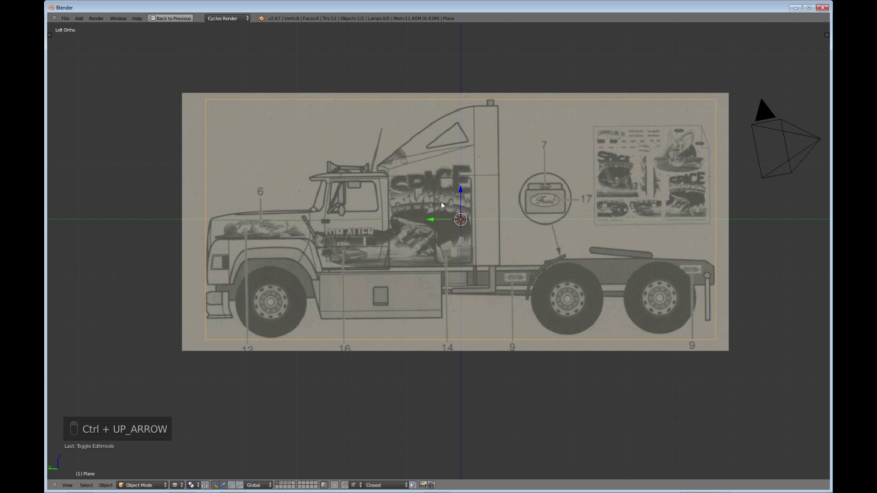
pyautogui.keyDown('shift'); pyautogui.moveTo(440, 201); pyautogui.dragTo(384, 229, button='middle'); pyautogui.keyUp('shift')
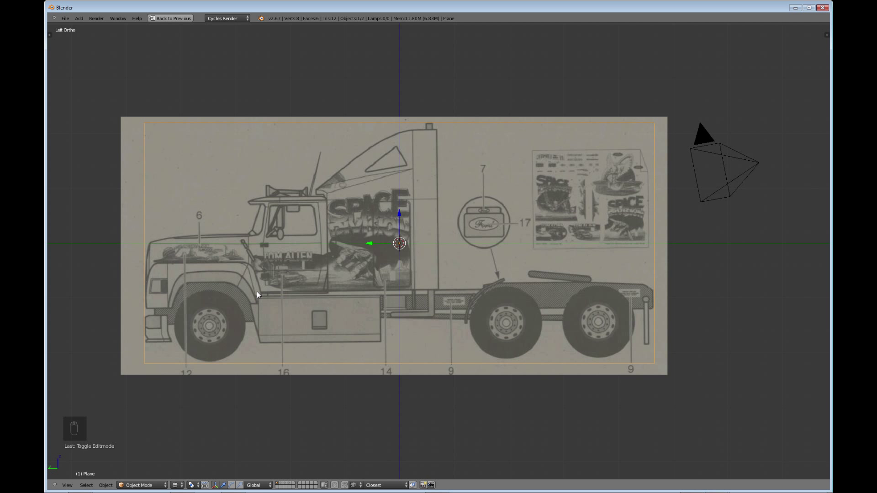
pyautogui.press('Tab')
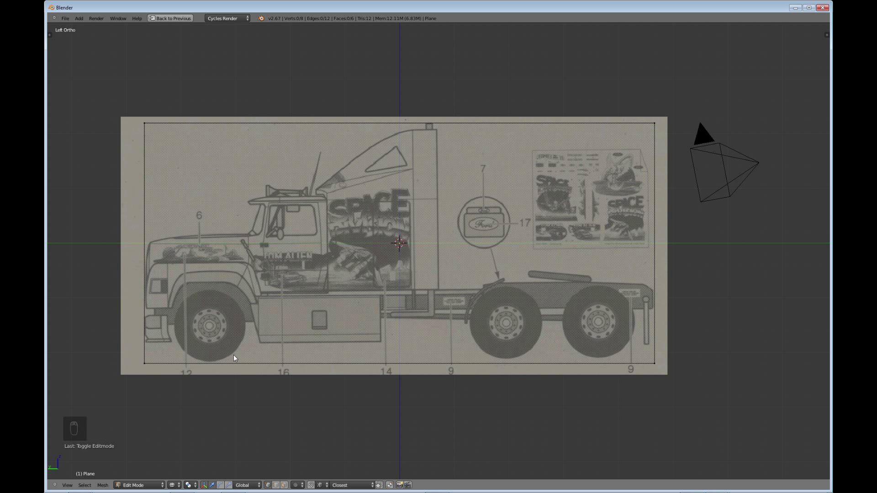
pyautogui.rightClick(145, 364)
pyautogui.press('b')
pyautogui.moveTo(675, 376); pyautogui.dragTo(128, 353)
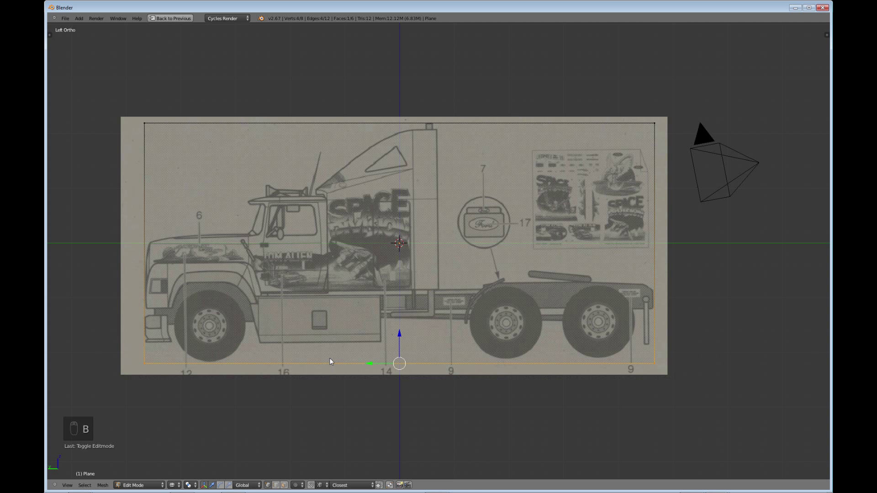
pyautogui.moveTo(401, 337); pyautogui.dragTo(399, 317)
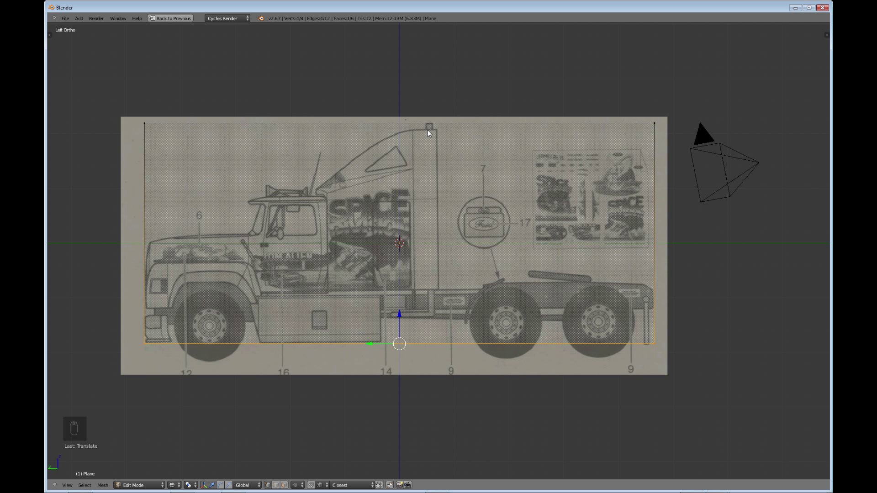
# - Lower the box's top vertices about 0.105 units along Z to the sleeper's roof line in the blueprint
pyautogui.rightClick(143, 124)
pyautogui.press('b')
pyautogui.moveTo(132, 105)
pyautogui.mouseDown()
pyautogui.moveTo(162, 134)
pyautogui.moveTo(433, 137)
pyautogui.moveTo(653, 151)
pyautogui.moveTo(676, 164)
pyautogui.mouseUp()
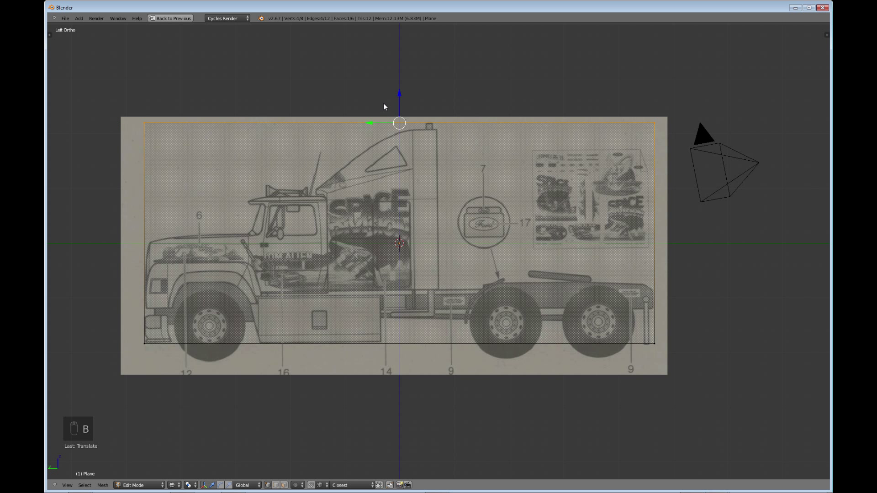
pyautogui.press('g')
pyautogui.press('z')
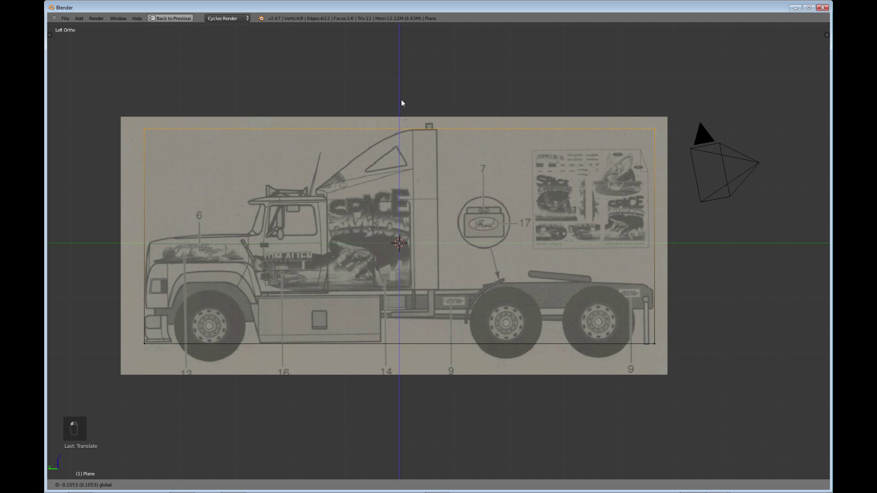
pyautogui.click(402, 104)
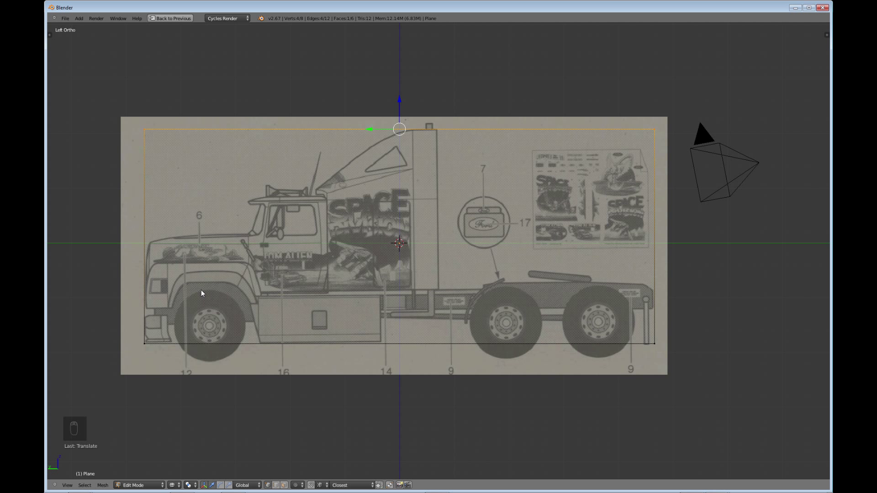
# - Add a vertical loop cut to the box and move it to the rear edge of the front bumper
pyautogui.hotkey('ctrl', 'r')
pyautogui.click(190, 347)
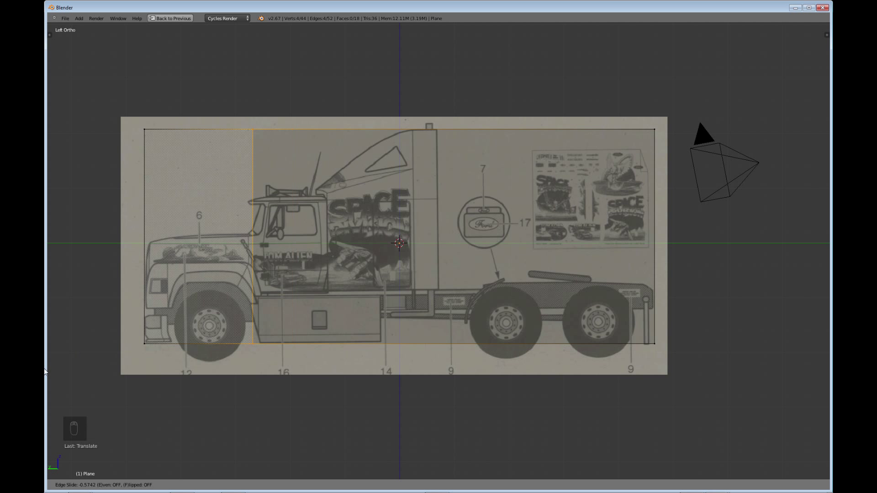
pyautogui.click(218, 368)
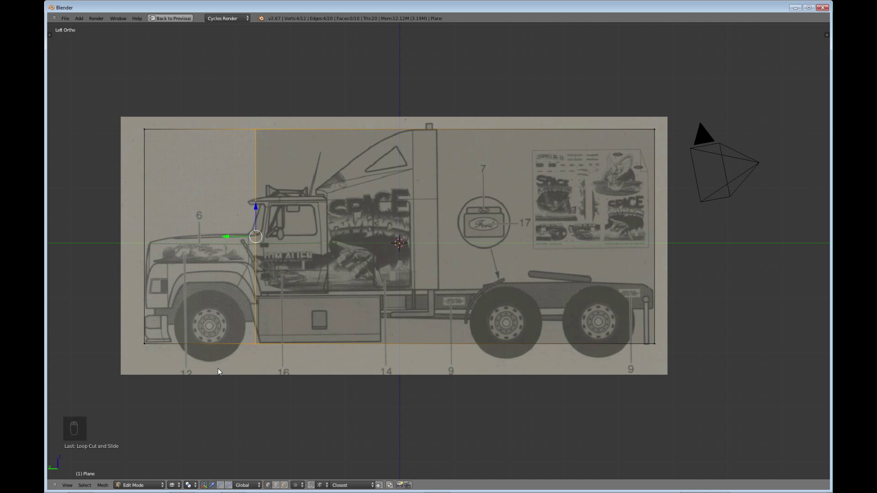
pyautogui.moveTo(233, 239); pyautogui.dragTo(147, 232)
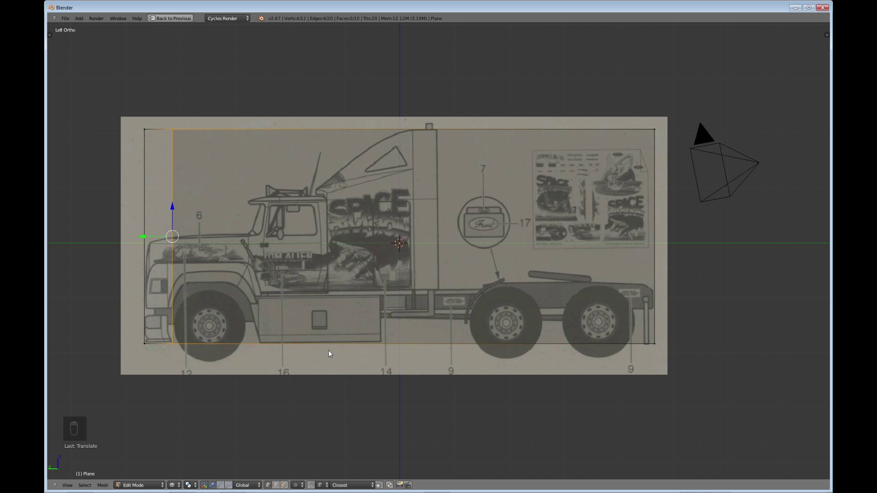
# - Add two vertical loop cuts, one at the front edge and one at the rear edge of the side tank
pyautogui.hotkey('ctrl', 'r')
pyautogui.click(391, 358)
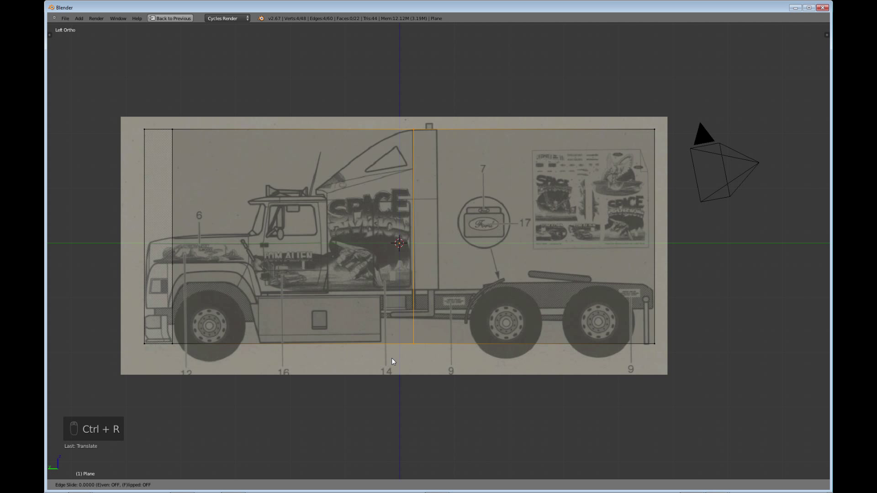
pyautogui.click(236, 360)
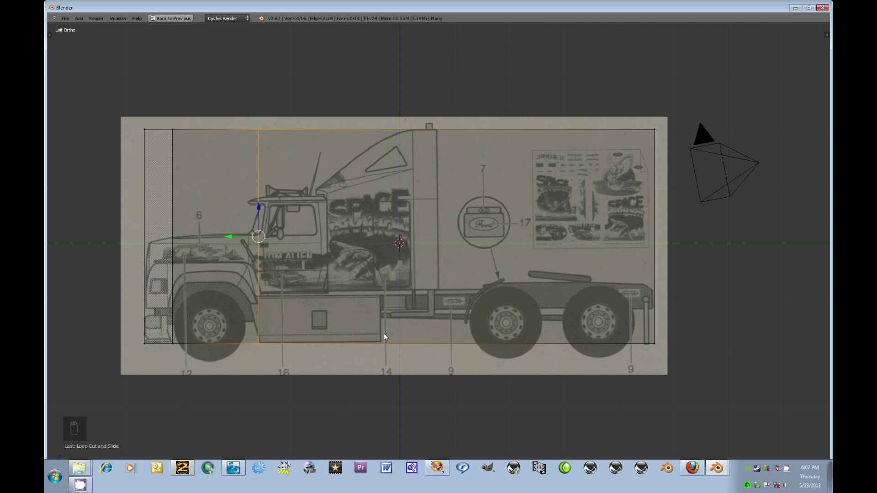
pyautogui.hotkey('ctrl', 'r')
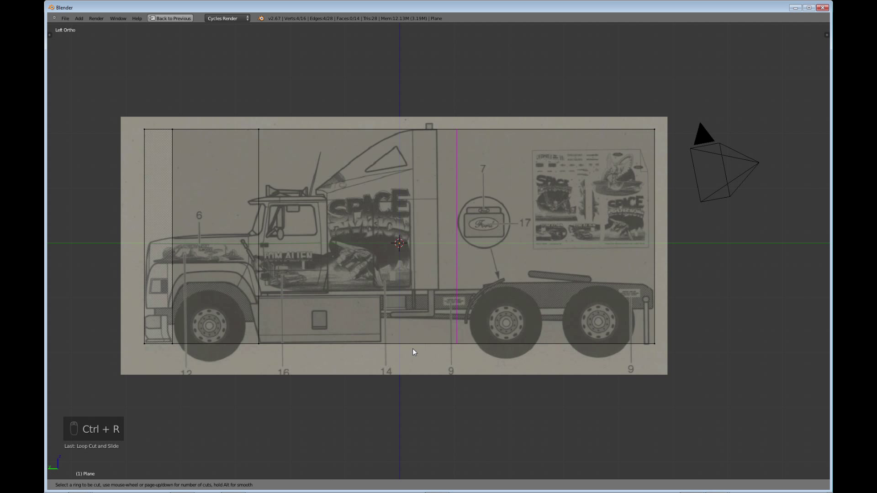
pyautogui.click(412, 349)
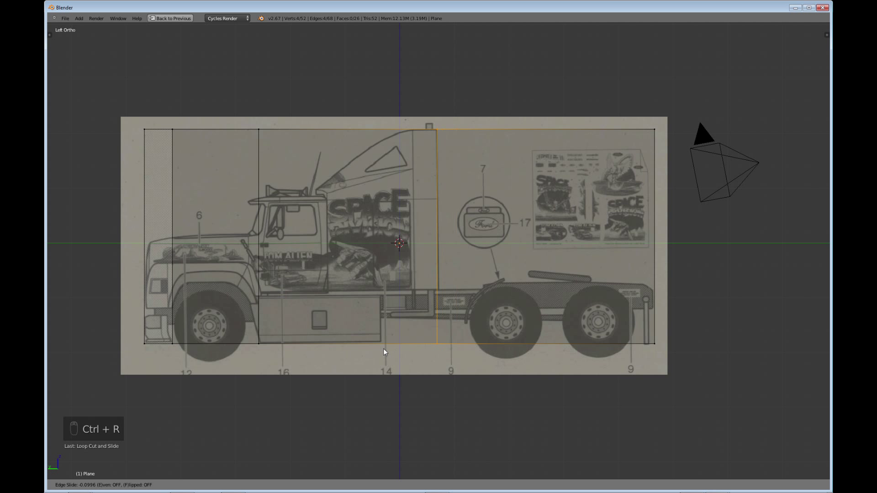
pyautogui.click(337, 352)
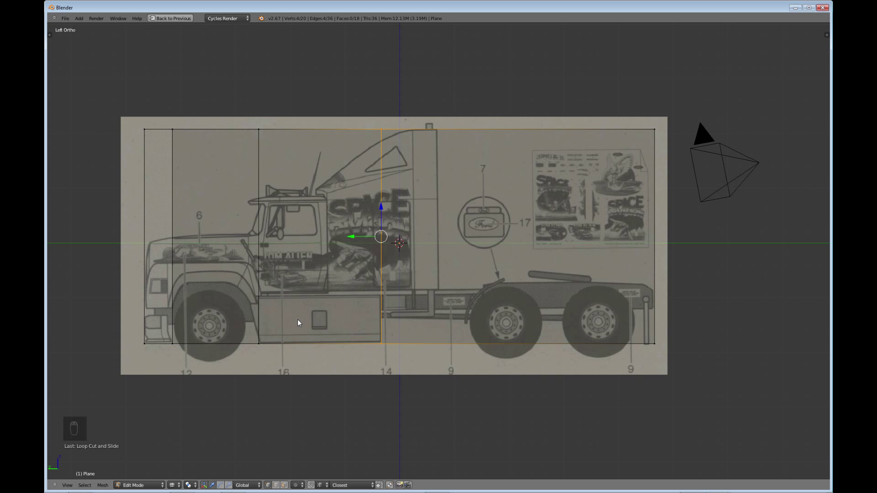
# - Add two horizontal loop cuts, one at the front bumper's top edge and one at the top of the rear chassis frame
pyautogui.hotkey('ctrl', 'r')
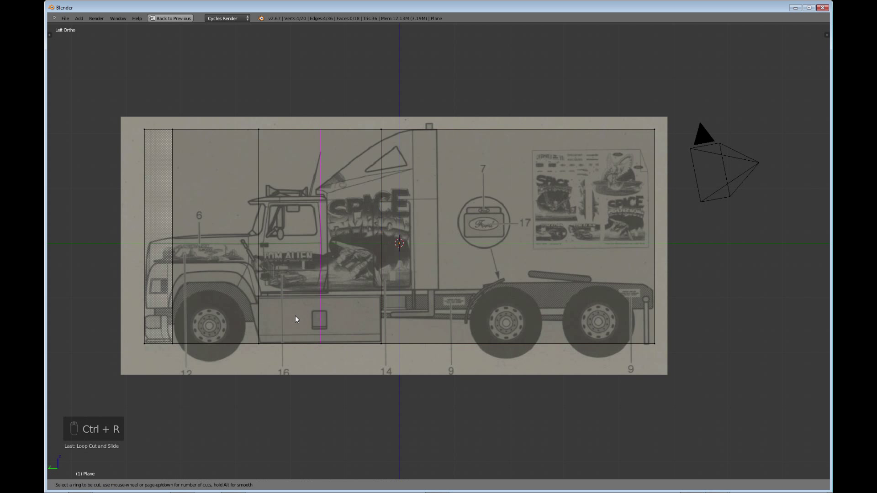
pyautogui.click(133, 239)
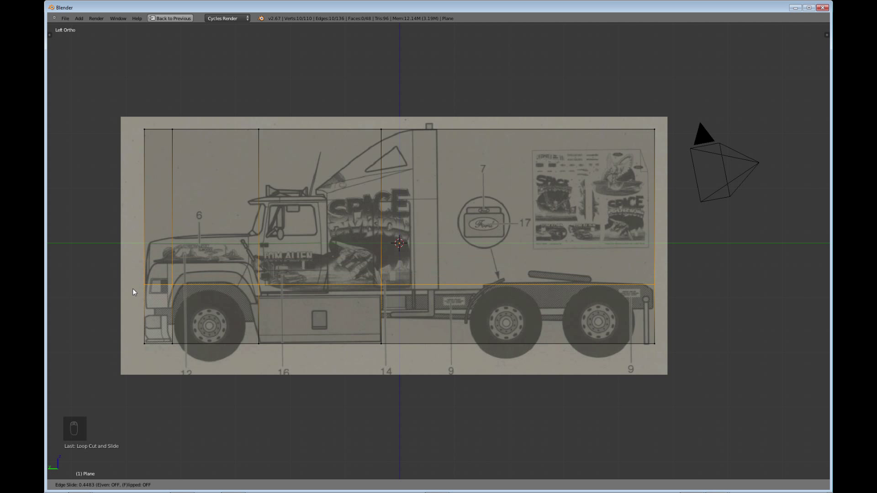
pyautogui.click(134, 312)
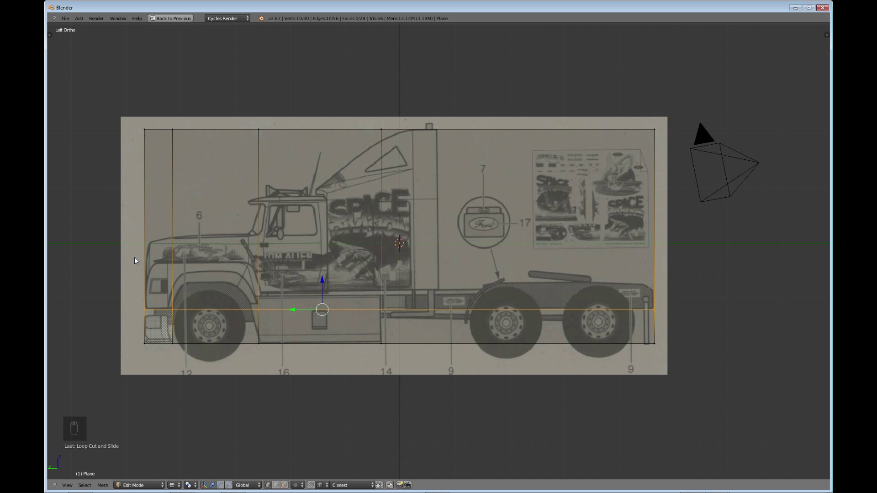
pyautogui.hotkey('ctrl', 'r')
pyautogui.click(139, 279)
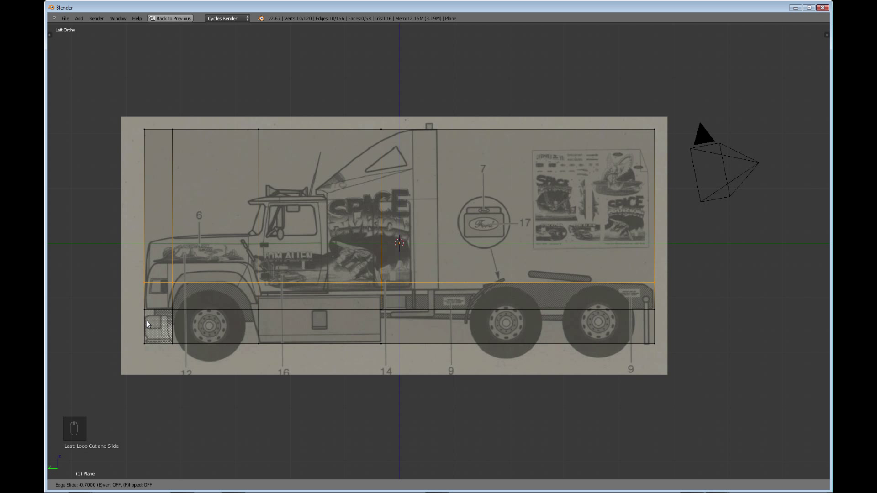
pyautogui.click(147, 321)
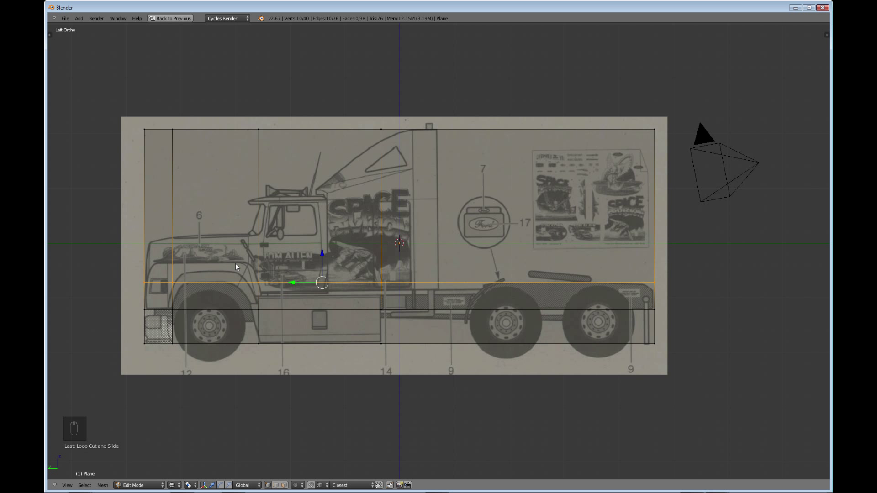
# - Add a horizontal loop cut along the seam between the hood and the front fender
pyautogui.hotkey('ctrl', 'r')
pyautogui.click(142, 263)
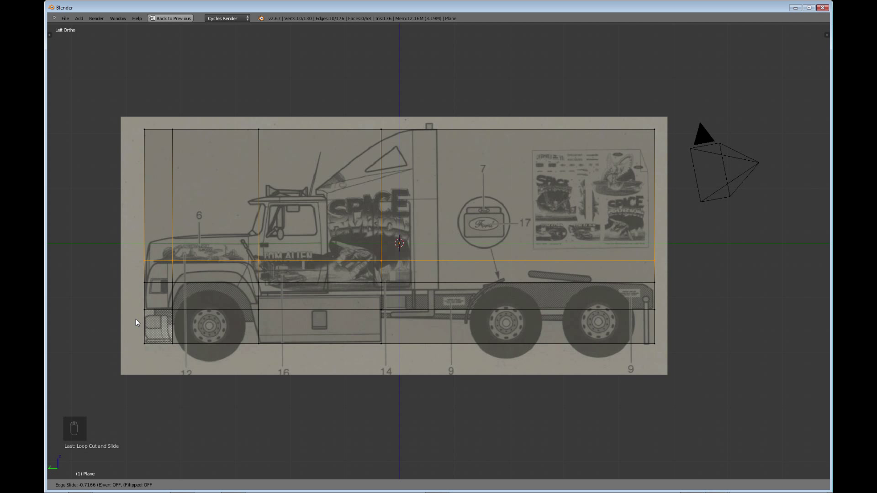
pyautogui.click(136, 320)
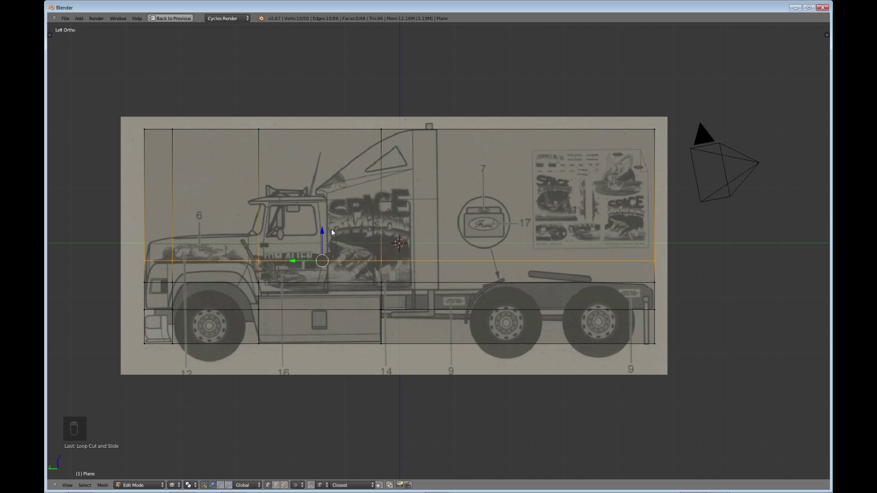
# - Add two vertical loop cuts, one at the rear edge of the cab door and one at the sleeper's back edge
pyautogui.hotkey('ctrl', 'r')
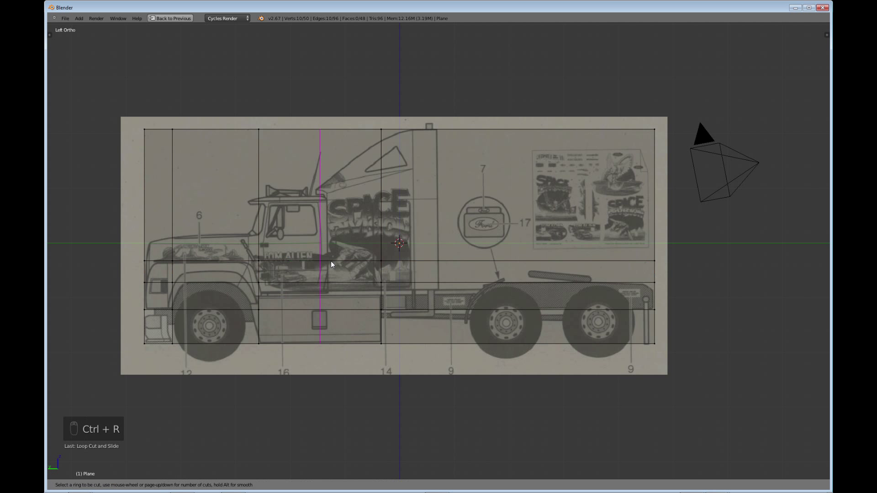
pyautogui.click(332, 261)
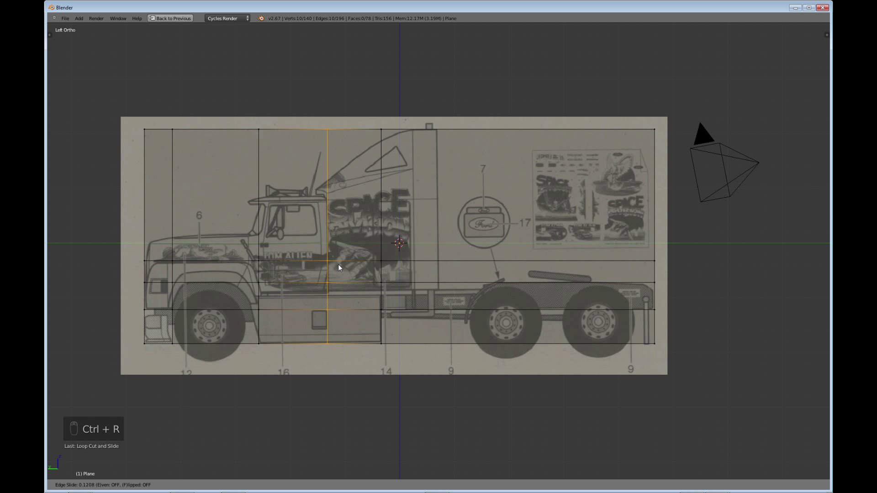
pyautogui.click(339, 264)
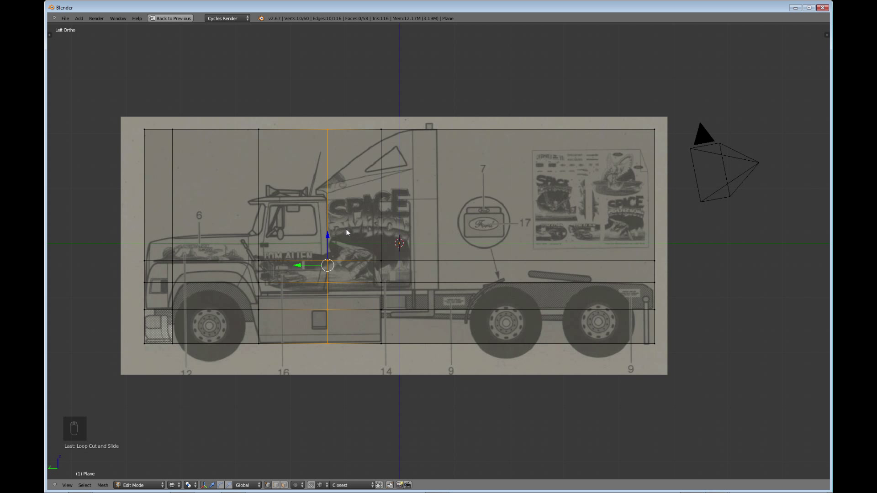
pyautogui.hotkey('ctrl', 'r')
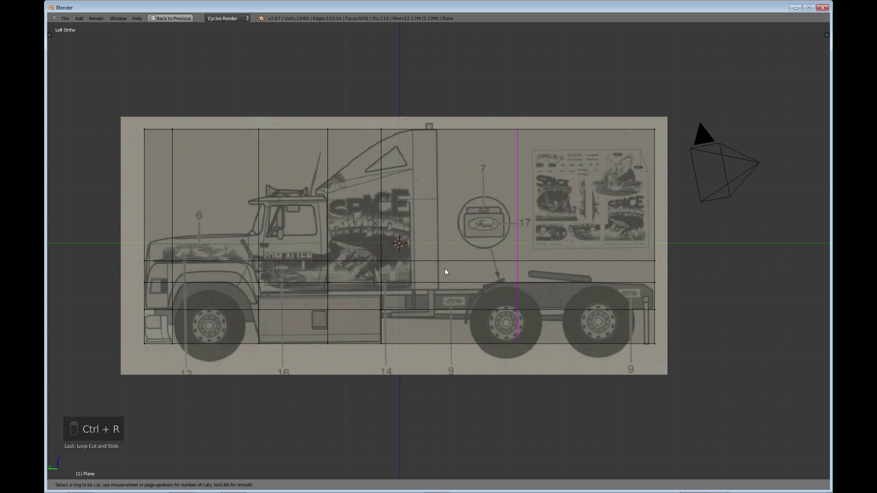
pyautogui.click(445, 269)
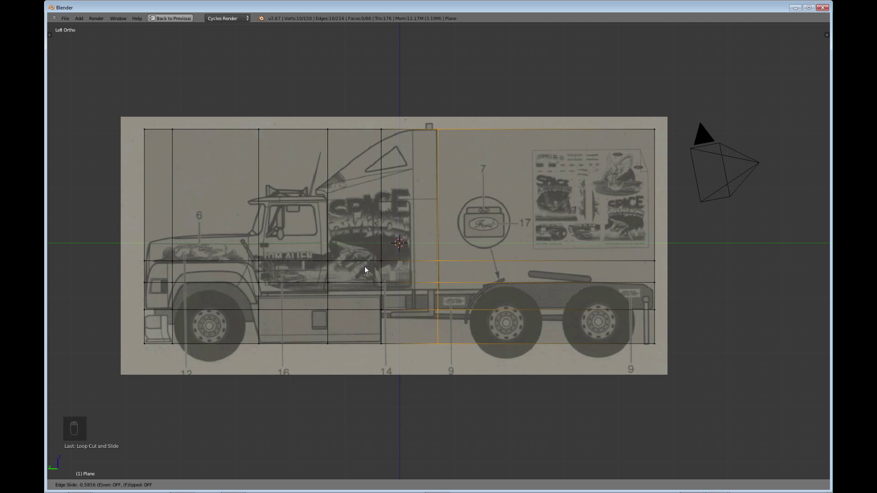
pyautogui.click(366, 267)
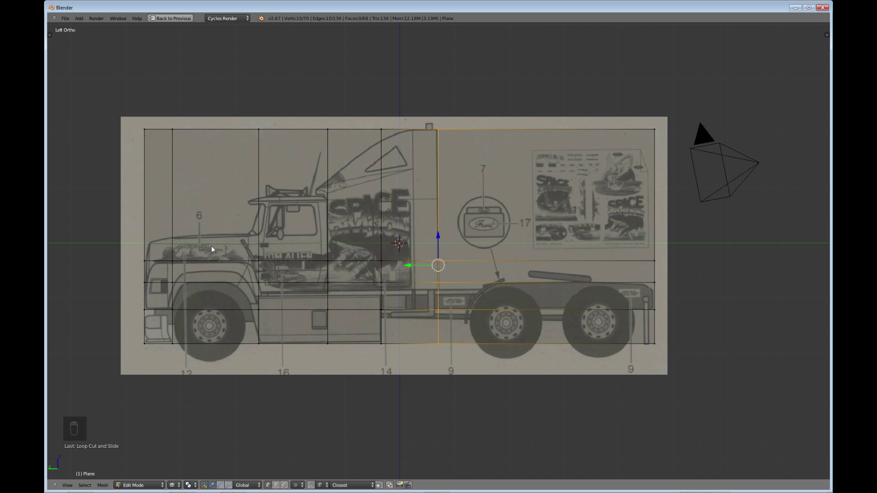
# - Add two horizontal loop cuts, one along the top of the hood and one at the cab's roof line
pyautogui.hotkey('ctrl', 'r')
pyautogui.click(130, 235)
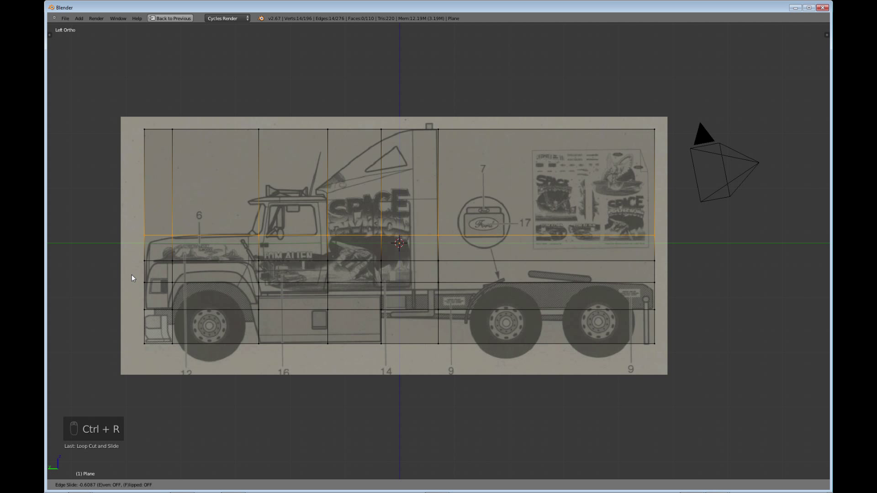
pyautogui.click(133, 275)
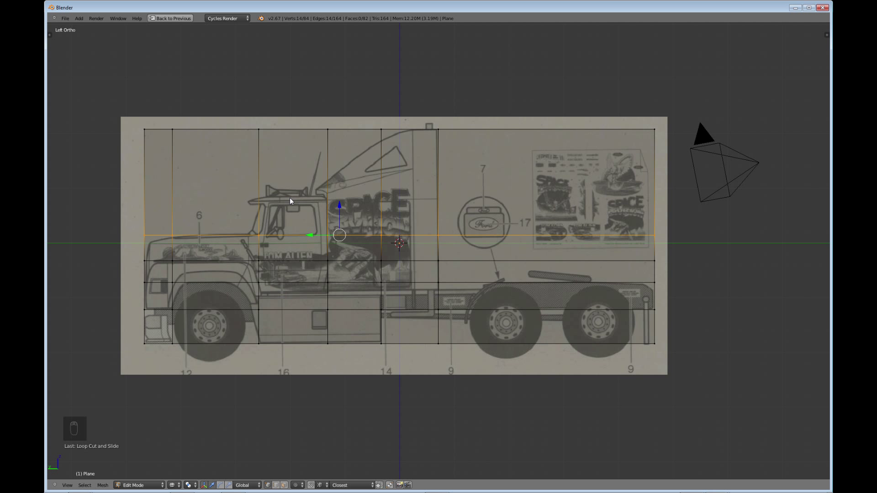
pyautogui.hotkey('ctrl', 'r')
pyautogui.click(198, 197)
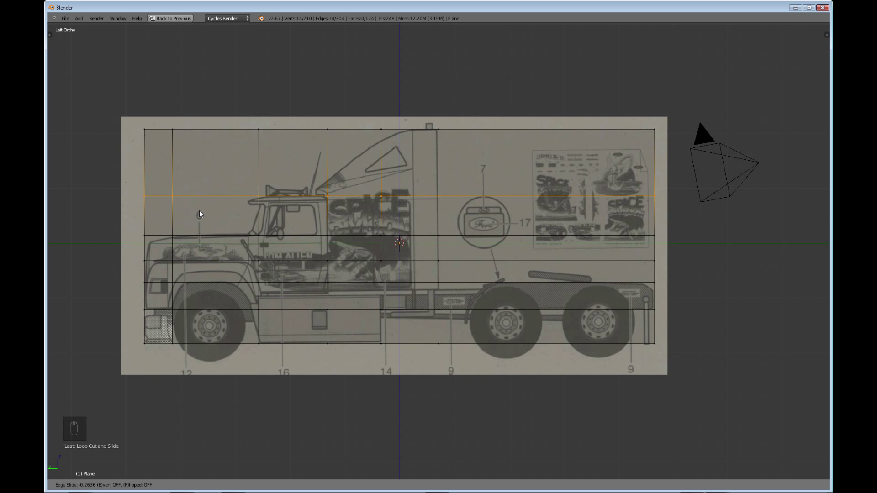
pyautogui.click(199, 211)
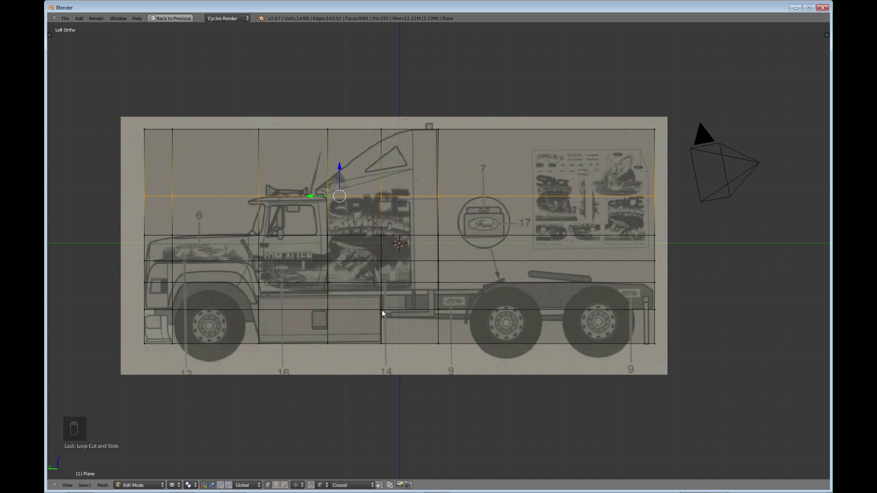
# - In face select mode, delete the faces covering the front wheel opening on both sides and underneath
pyautogui.click(284, 485)
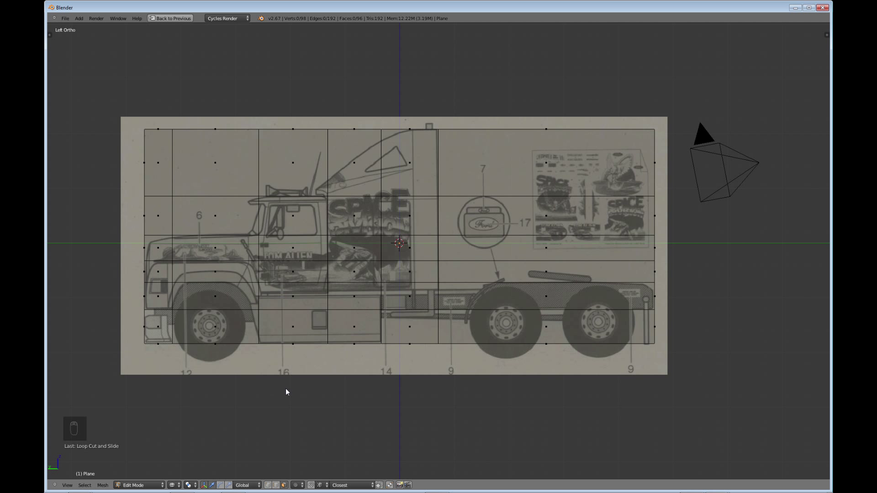
pyautogui.rightClick(220, 347)
pyautogui.press('b')
pyautogui.moveTo(236, 360); pyautogui.dragTo(197, 290)
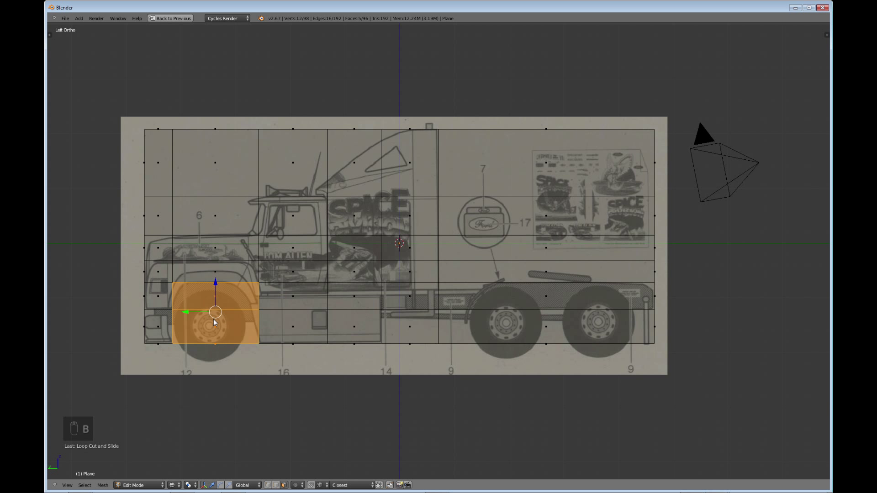
pyautogui.moveTo(250, 293)
pyautogui.mouseDown(button='middle')
pyautogui.moveTo(365, 339)
pyautogui.moveTo(253, 285)
pyautogui.mouseUp(button='middle')
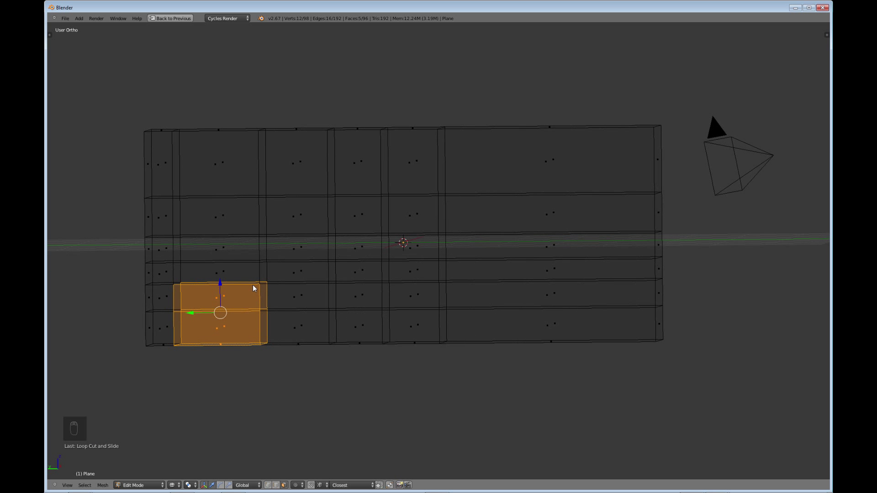
pyautogui.press('ctrl+KP_3')
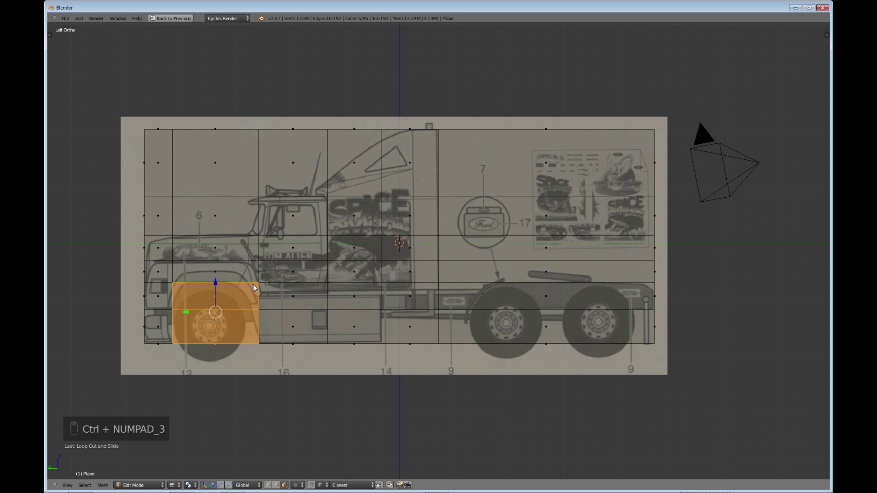
pyautogui.press('x')
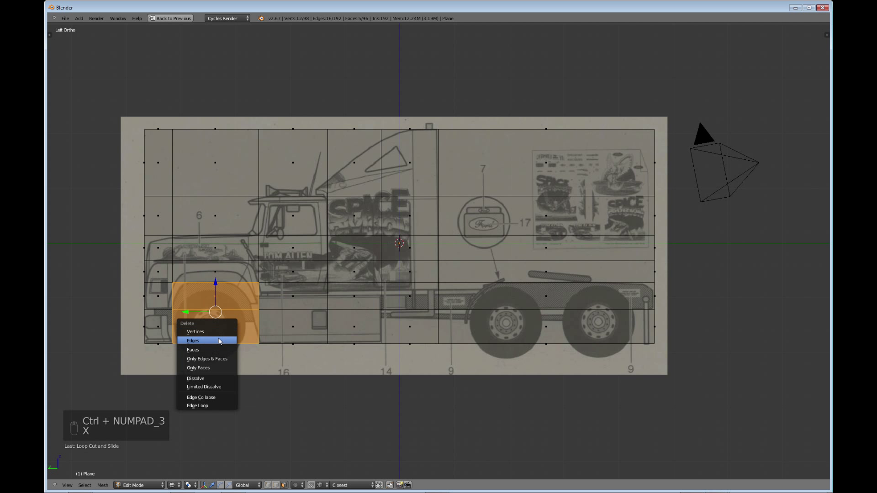
pyautogui.click(217, 350)
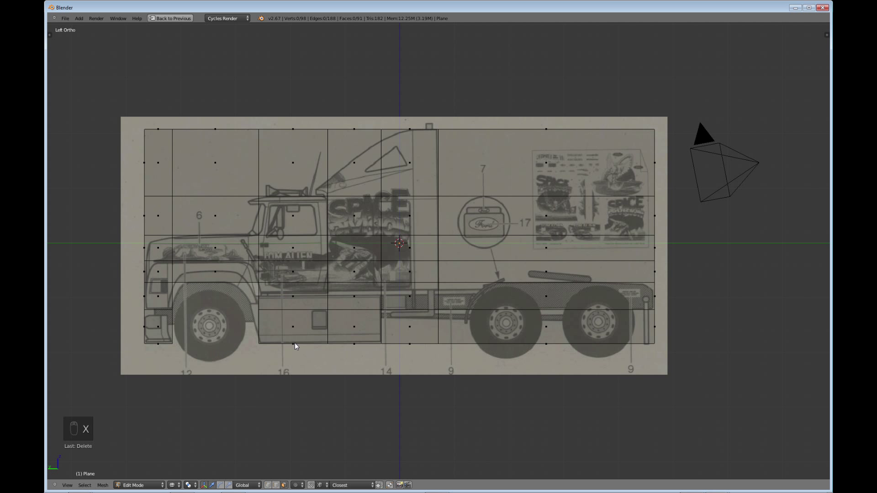
# - Delete the lowest-row faces between the side skirt's rear edge and the back of the sleeper section
pyautogui.rightClick(400, 323)
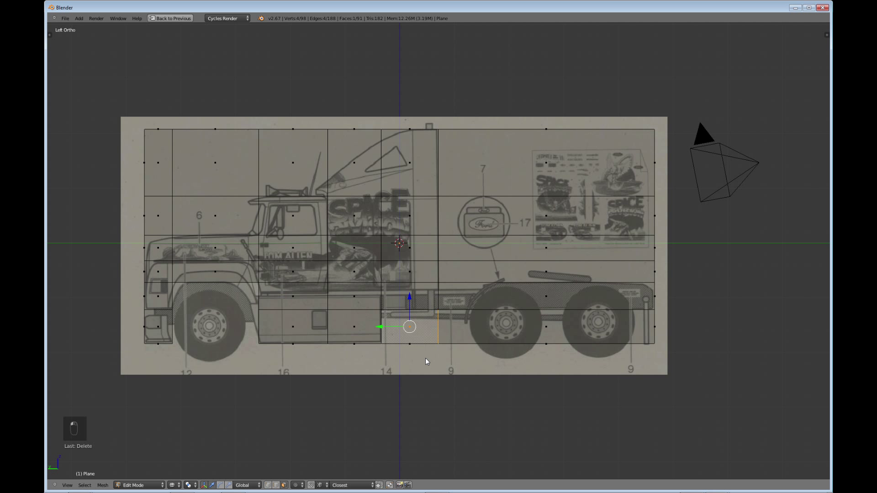
pyautogui.press('b')
pyautogui.moveTo(393, 313); pyautogui.dragTo(393, 314)
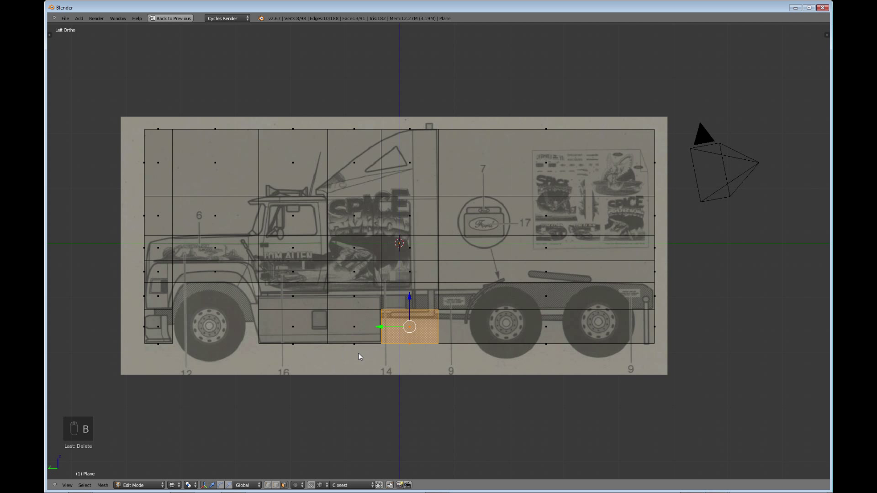
pyautogui.press('x')
pyautogui.click(421, 334)
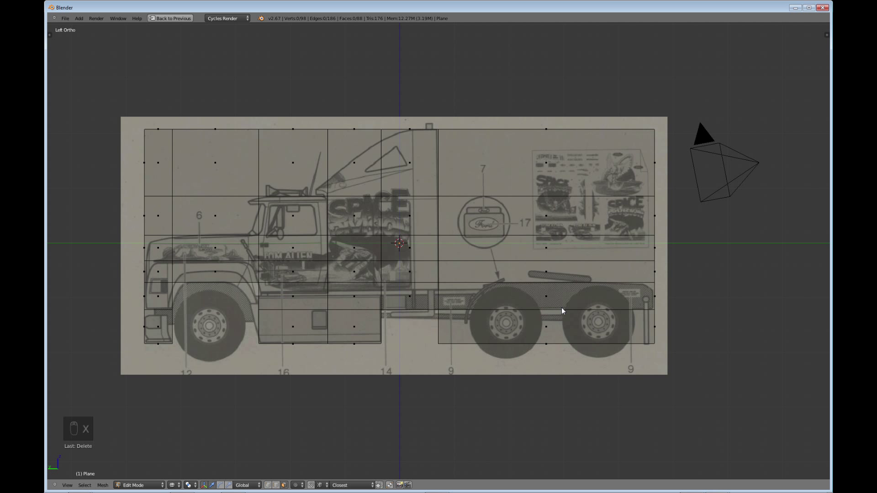
# - Delete the faces below the rear chassis frame, across both rear wheels to the back end
pyautogui.rightClick(545, 336)
pyautogui.press('b')
pyautogui.moveTo(664, 355); pyautogui.dragTo(475, 318)
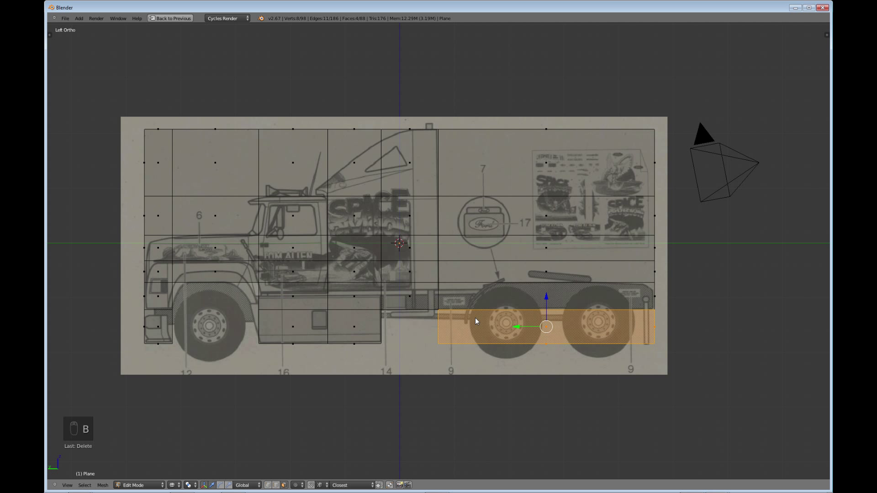
pyautogui.press('x')
pyautogui.click(474, 320)
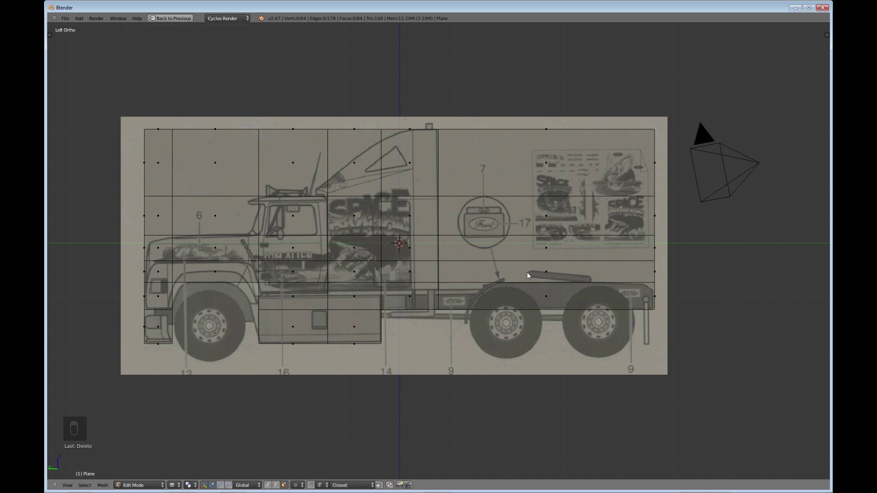
# - Delete all faces behind the sleeper that lie above the rear chassis frame
pyautogui.rightClick(547, 273)
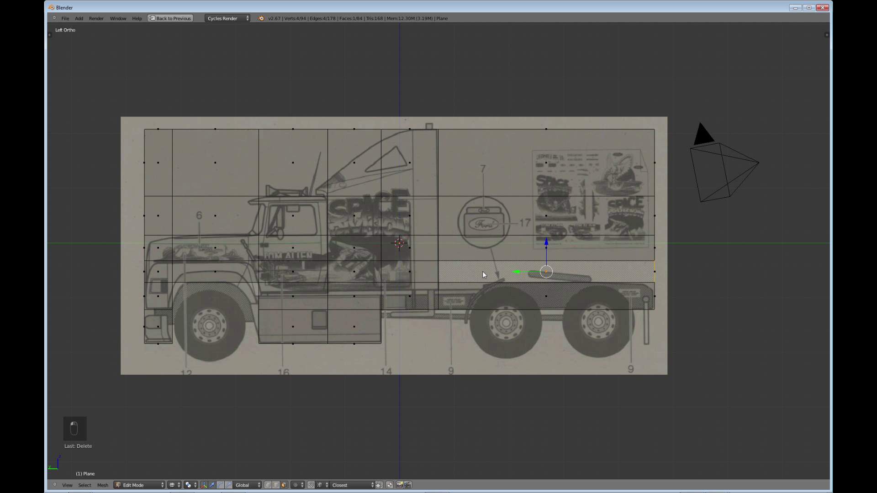
pyautogui.press('b')
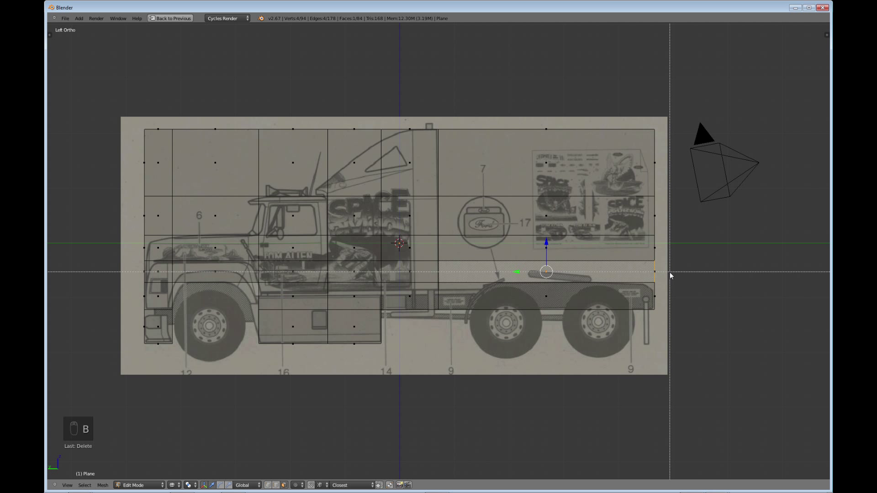
pyautogui.moveTo(634, 236); pyautogui.dragTo(458, 120)
pyautogui.press('x')
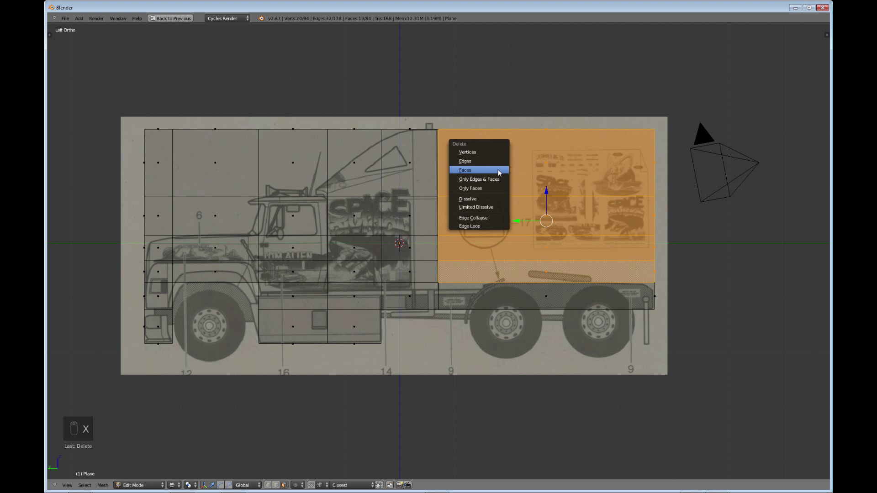
pyautogui.click(491, 171)
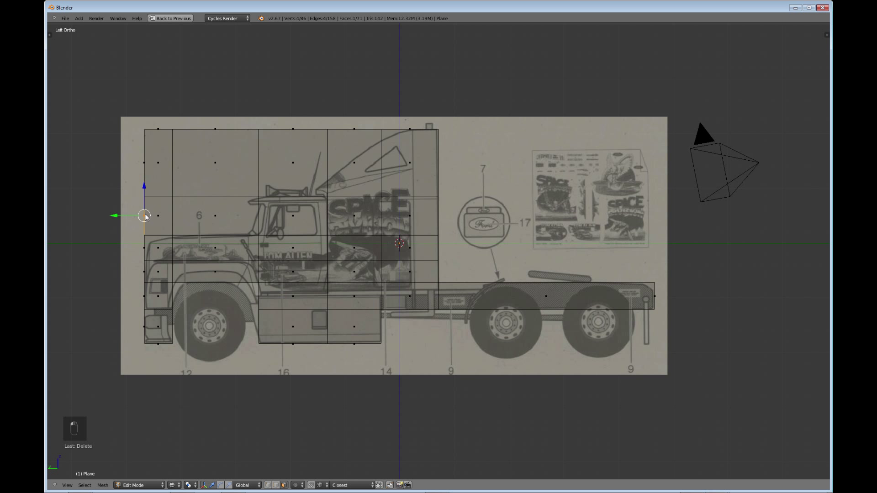
# - Delete the row of faces directly above the hood, up to the cab's roof line
pyautogui.press('b')
pyautogui.moveTo(138, 207); pyautogui.dragTo(236, 225)
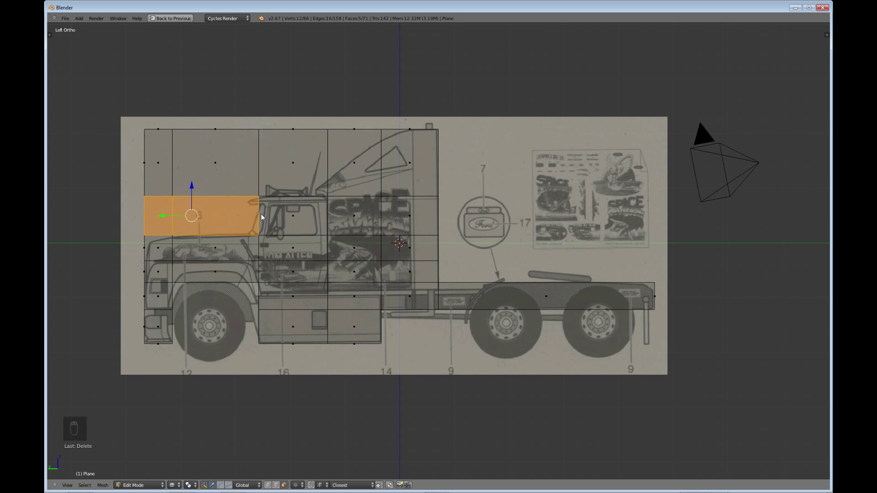
pyautogui.press('x')
pyautogui.click(189, 223)
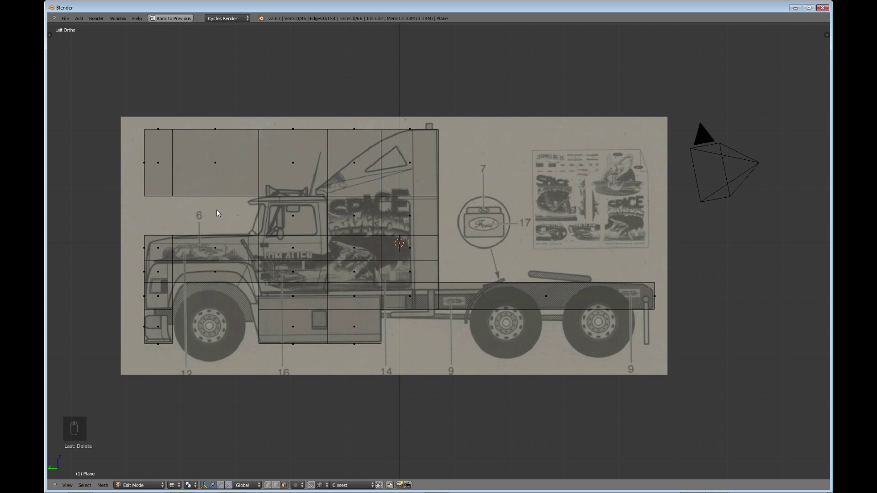
# - Delete the remaining block of faces above the roof line ahead of the cab
pyautogui.rightClick(134, 137)
pyautogui.press('b')
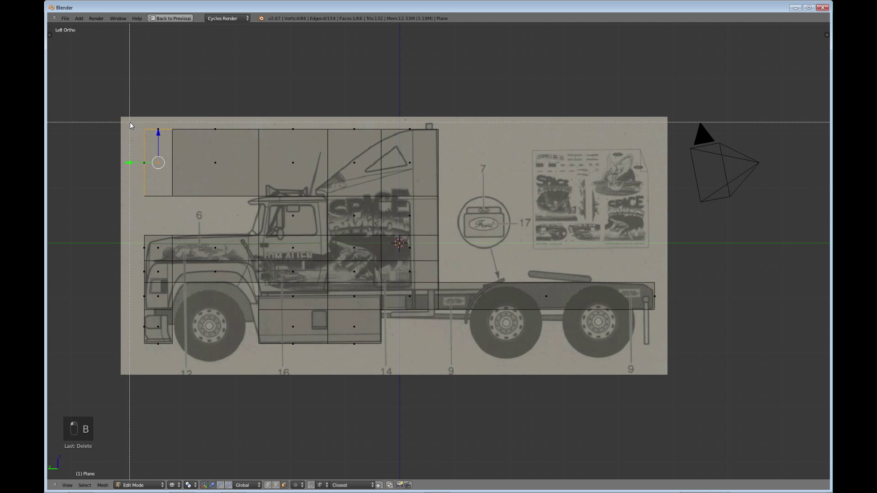
pyautogui.moveTo(130, 123); pyautogui.dragTo(238, 201)
pyautogui.press('x')
pyautogui.click(234, 202)
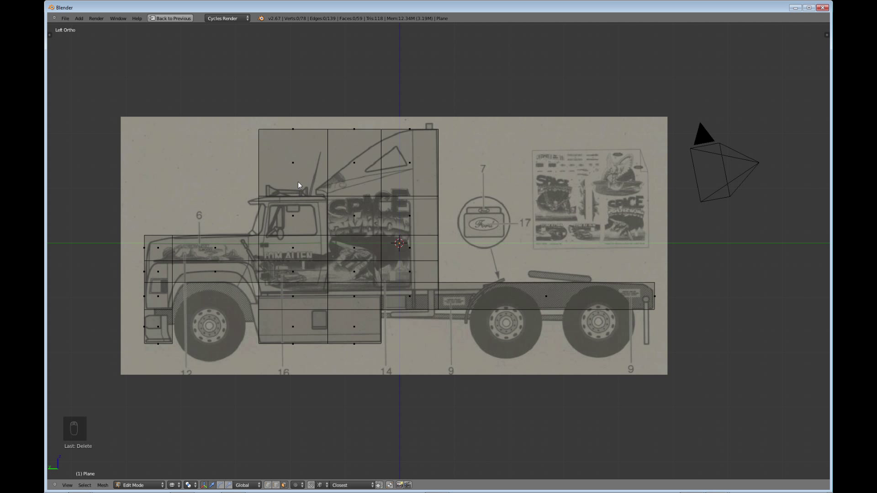
# - Delete the faces above the cab roof, between the windshield and the rear edge of the door
pyautogui.rightClick(297, 161)
pyautogui.press('b')
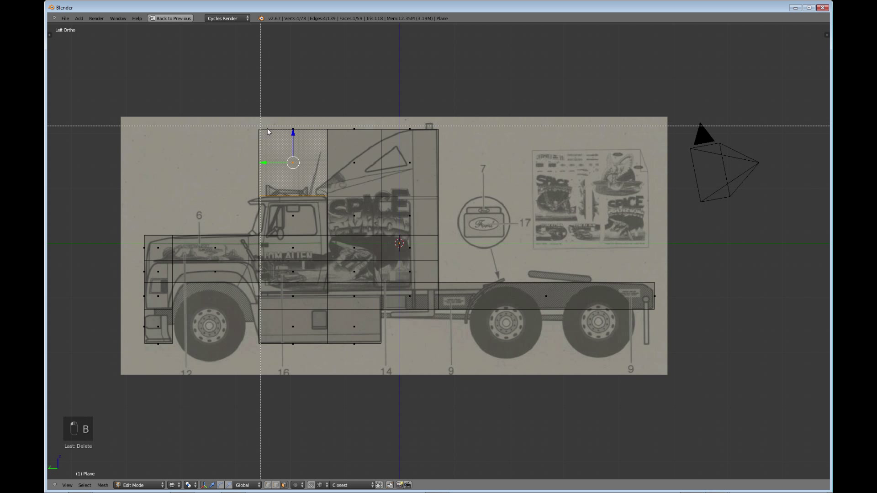
pyautogui.moveTo(242, 125); pyautogui.dragTo(317, 187)
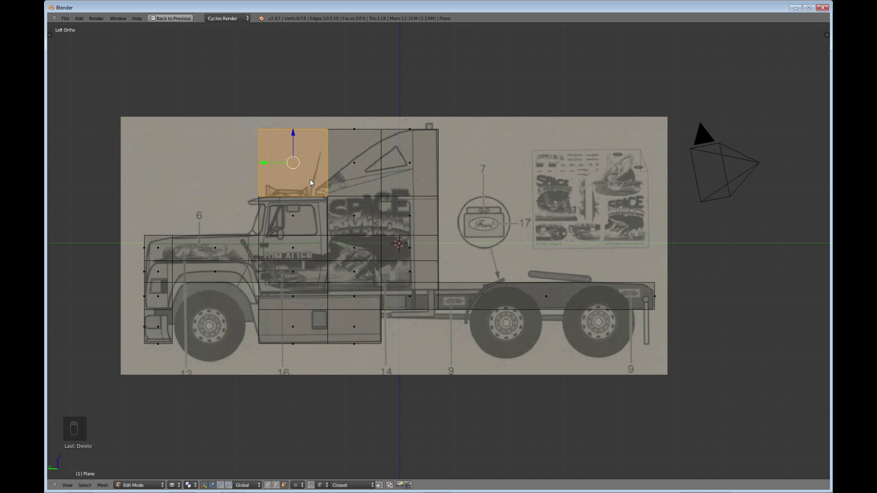
pyautogui.moveTo(312, 189); pyautogui.dragTo(331, 219, button='middle')
pyautogui.press('ctrl+KP_3')
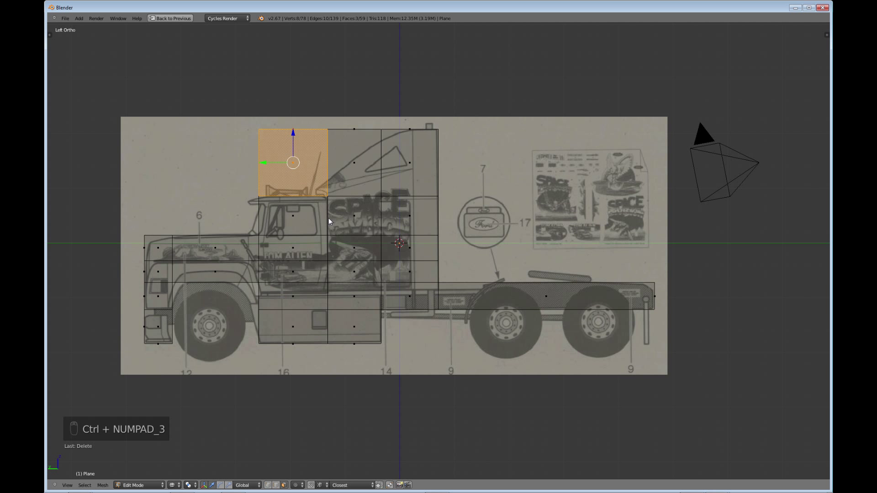
pyautogui.press('x')
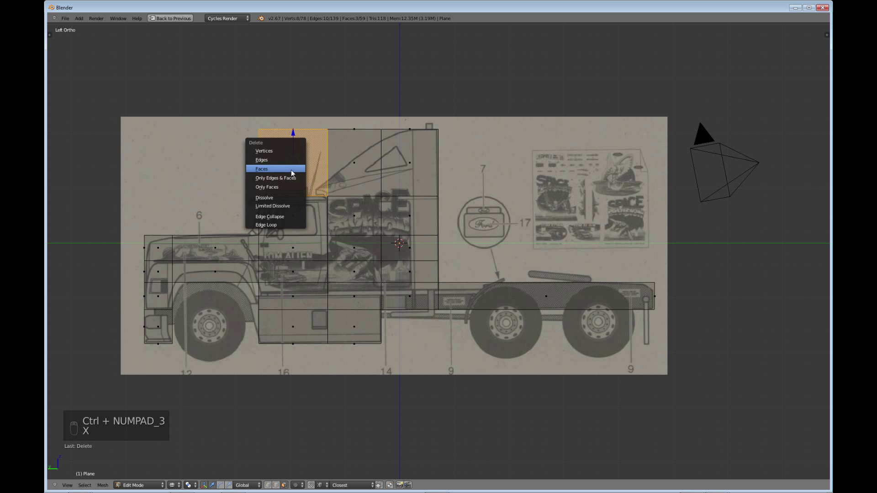
pyautogui.click(291, 170)
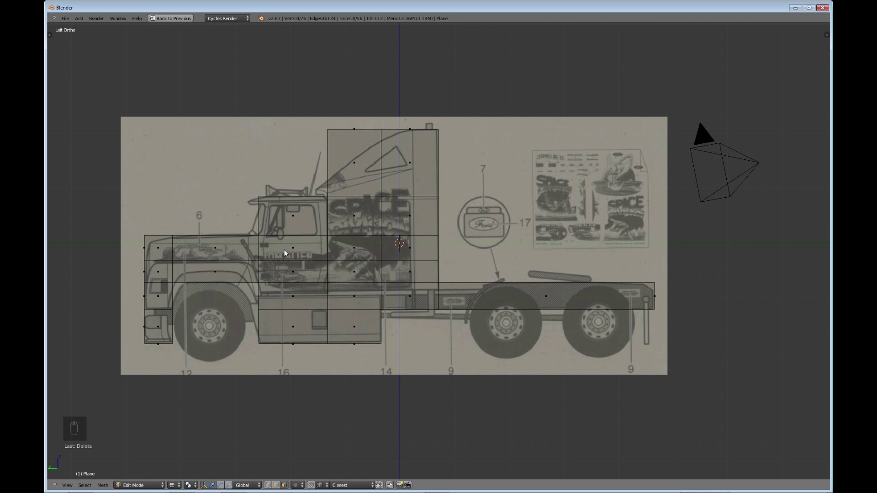
# - Switch to solid shading and check the trimmed truck shape in perspective, in Object Mode and Edit Mode
pyautogui.moveTo(287, 260); pyautogui.dragTo(353, 301, button='middle')
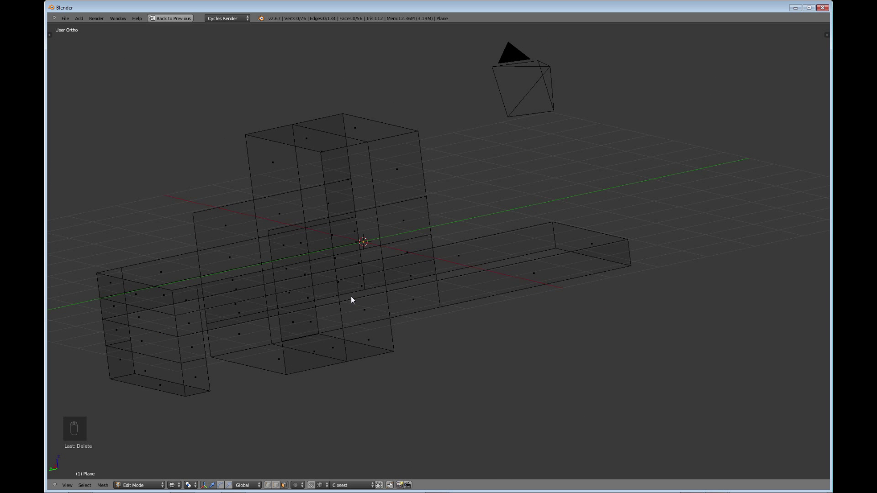
pyautogui.press('z')
pyautogui.moveTo(378, 261)
pyautogui.mouseDown(button='middle')
pyautogui.moveTo(372, 268)
pyautogui.moveTo(419, 291)
pyautogui.moveTo(489, 290)
pyautogui.moveTo(371, 252)
pyautogui.moveTo(369, 240)
pyautogui.moveTo(456, 294)
pyautogui.moveTo(350, 321)
pyautogui.moveTo(303, 294)
pyautogui.moveTo(384, 246)
pyautogui.moveTo(333, 209)
pyautogui.moveTo(317, 174)
pyautogui.moveTo(405, 256)
pyautogui.moveTo(425, 247)
pyautogui.moveTo(462, 307)
pyautogui.moveTo(365, 242)
pyautogui.moveTo(336, 292)
pyautogui.moveTo(358, 307)
pyautogui.moveTo(369, 285)
pyautogui.moveTo(344, 241)
pyautogui.moveTo(372, 285)
pyautogui.mouseUp(button='middle')
pyautogui.press('Tab')
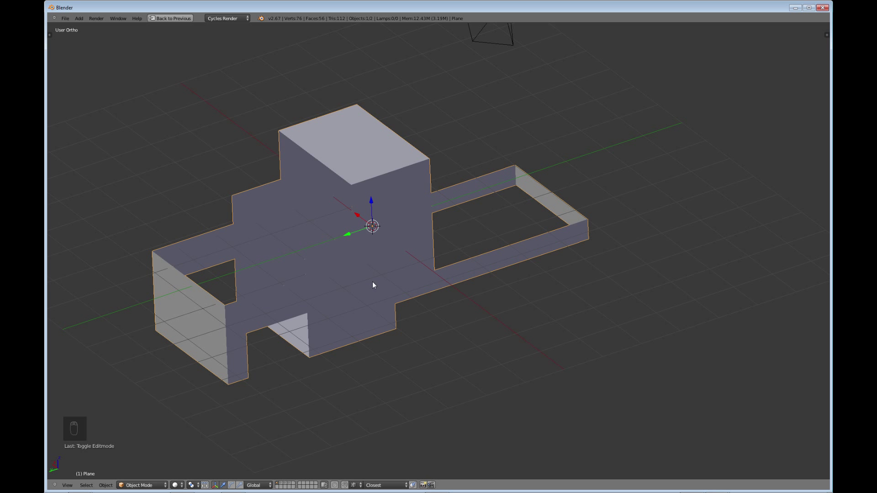
pyautogui.moveTo(308, 236); pyautogui.dragTo(371, 239, button='middle')
pyautogui.press('Tab')
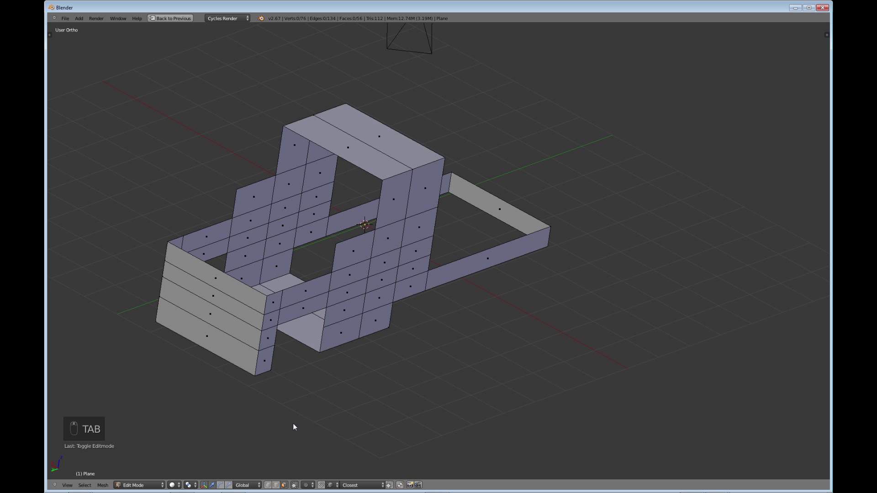
# - In edge select mode, fill the front face of the raised sleeper section and the cab roof between opposite side edges
pyautogui.click(276, 486)
pyautogui.moveTo(345, 381); pyautogui.dragTo(383, 287, button='middle')
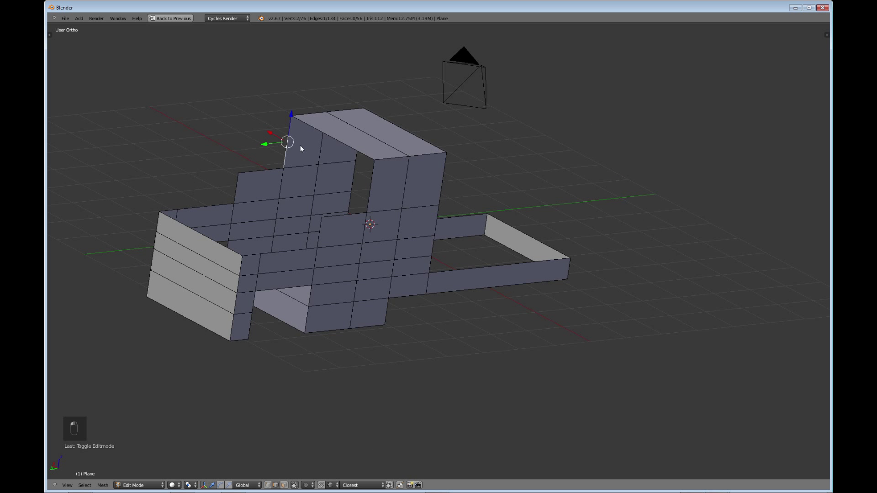
pyautogui.keyDown('shift'); pyautogui.rightClick(372, 186); pyautogui.keyUp('shift')
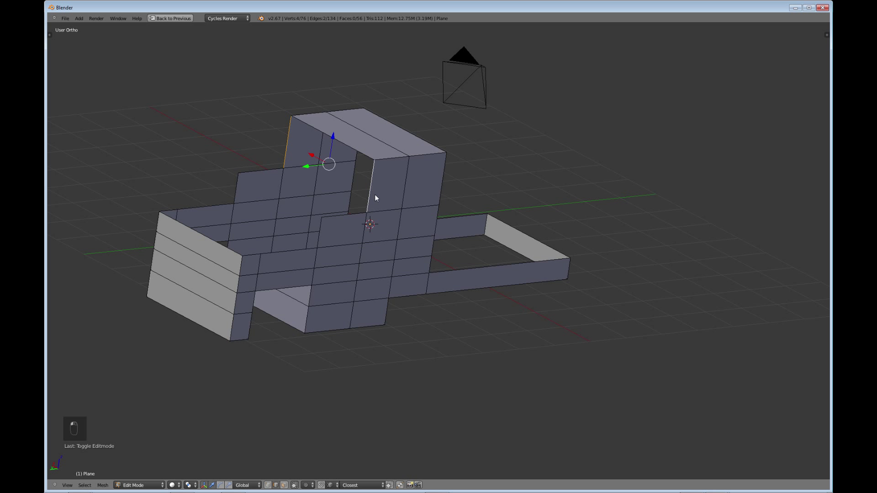
pyautogui.press('f')
pyautogui.moveTo(372, 209); pyautogui.dragTo(262, 181, button='middle')
pyautogui.rightClick(263, 183)
pyautogui.keyDown('shift'); pyautogui.rightClick(343, 227); pyautogui.keyUp('shift')
pyautogui.press('f')
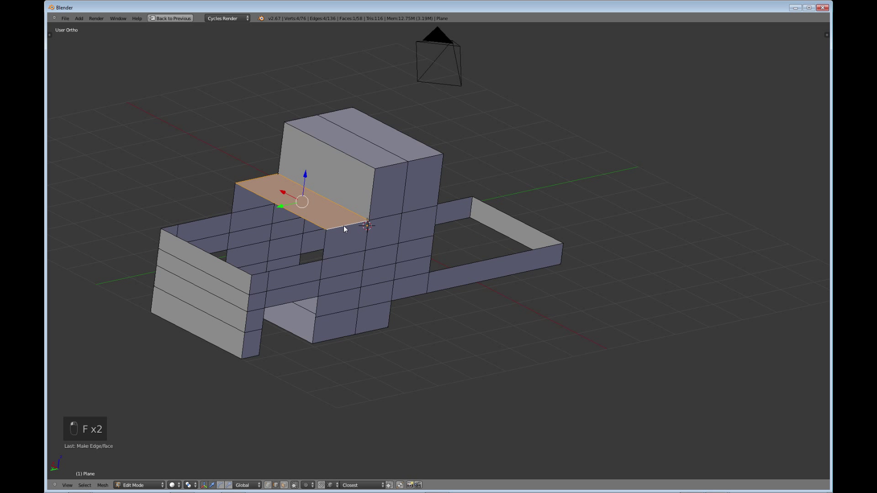
# - Fill the windshield face and the rear part of the hood top between their opposite side edges
pyautogui.rightClick(242, 203)
pyautogui.keyDown('shift'); pyautogui.rightClick(325, 241); pyautogui.keyUp('shift')
pyautogui.press('f')
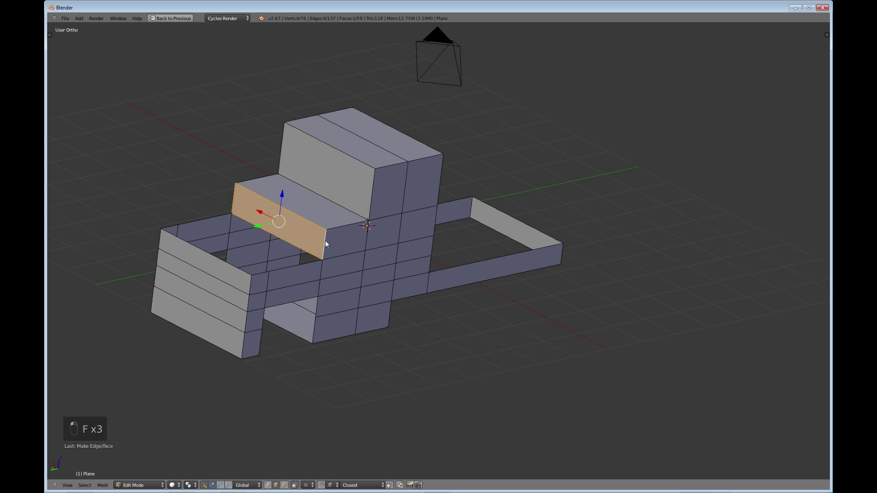
pyautogui.rightClick(217, 220)
pyautogui.keyDown('shift'); pyautogui.rightClick(292, 267); pyautogui.keyUp('shift')
pyautogui.press('f')
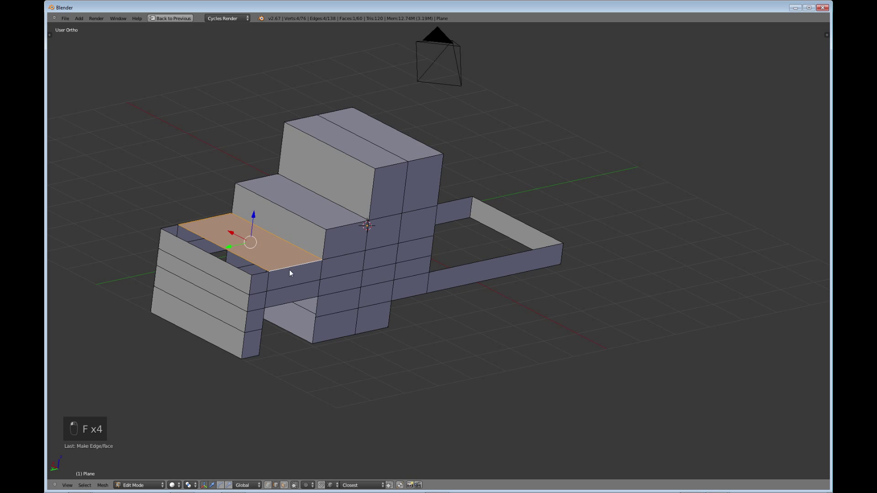
# - Fill the front strip of the hood top between its two short side edges
pyautogui.moveTo(245, 261); pyautogui.dragTo(247, 284, button='middle')
pyautogui.rightClick(174, 264)
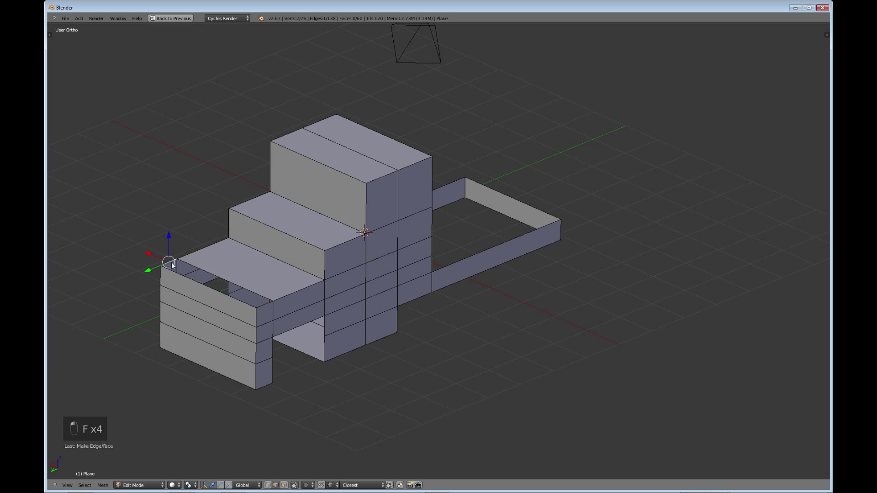
pyautogui.keyDown('shift'); pyautogui.rightClick(263, 307); pyautogui.keyUp('shift')
pyautogui.hotkey('shift', 'f')
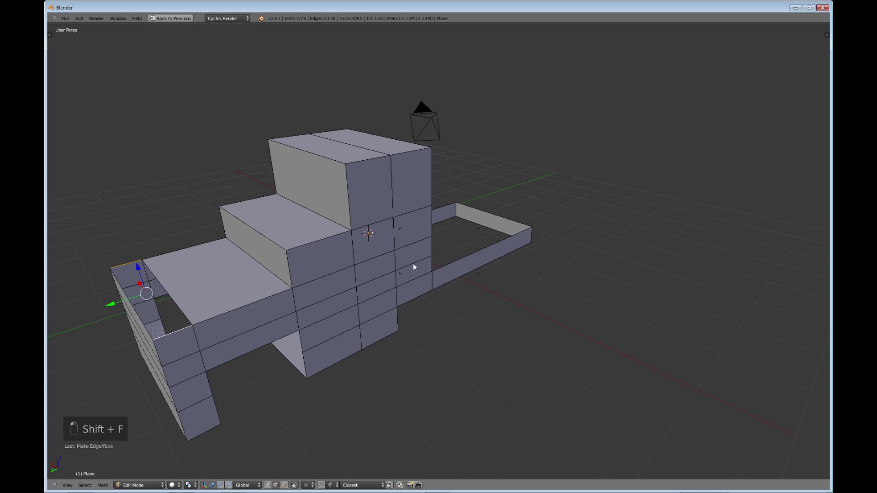
pyautogui.press('f')
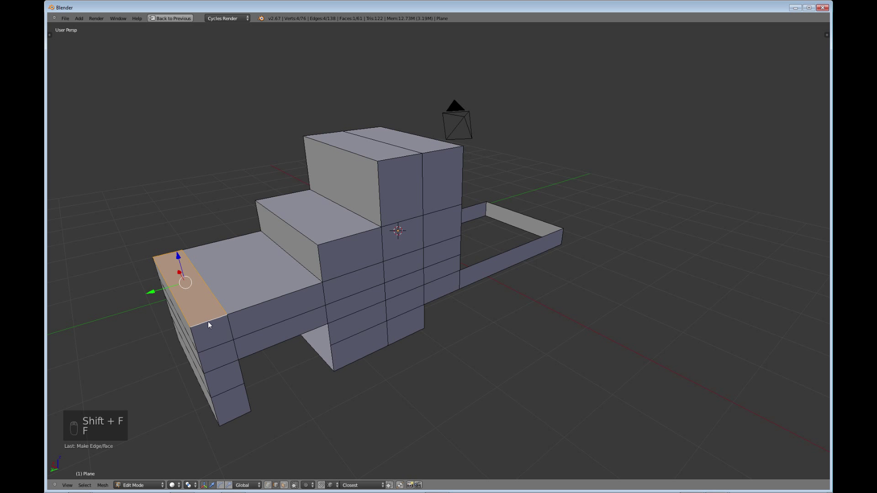
# - Fill the top of the low rear frame between its two long upper side edges
pyautogui.moveTo(366, 298); pyautogui.dragTo(325, 311, button='middle')
pyautogui.rightClick(489, 190)
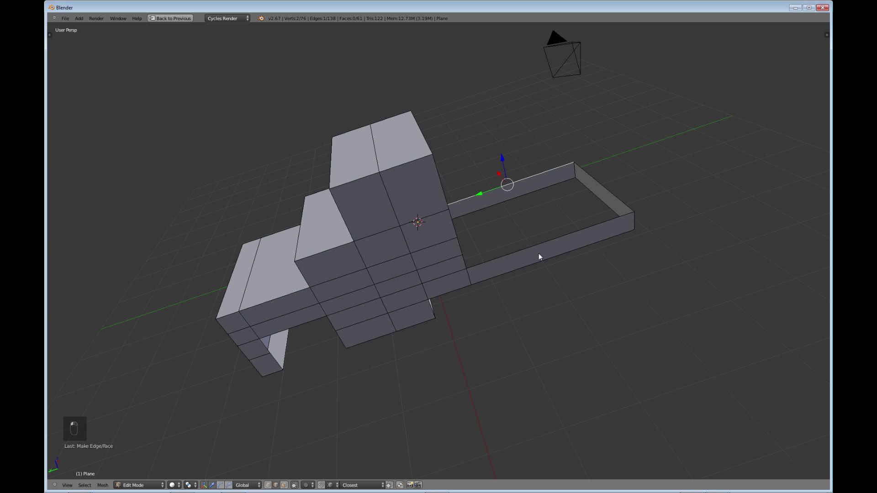
pyautogui.keyDown('shift'); pyautogui.rightClick(540, 245); pyautogui.keyUp('shift')
pyautogui.press('f')
# - Fill the two upper faces of the sleeper's back wall between its opposite vertical edges
pyautogui.moveTo(356, 314); pyautogui.dragTo(450, 195, button='middle')
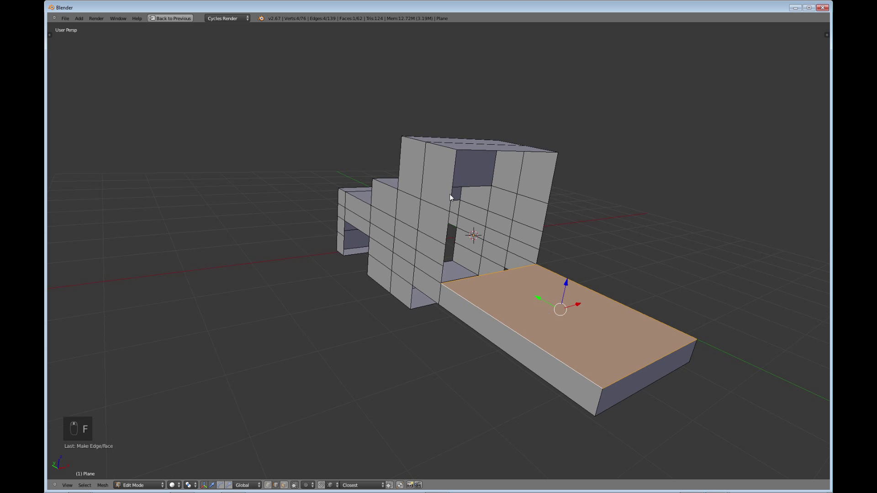
pyautogui.rightClick(450, 186)
pyautogui.keyDown('shift'); pyautogui.rightClick(558, 175); pyautogui.keyUp('shift')
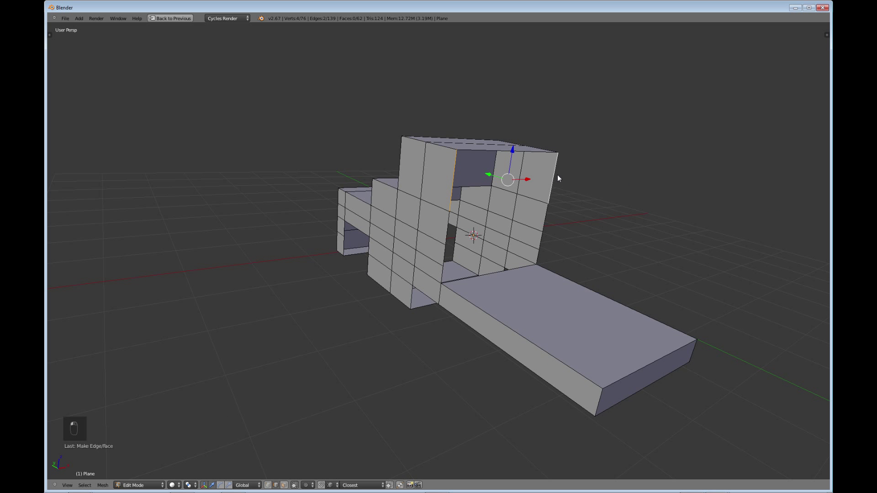
pyautogui.press('f')
pyautogui.rightClick(447, 229)
pyautogui.keyDown('shift'); pyautogui.rightClick(543, 219); pyautogui.keyUp('shift')
pyautogui.press('f')
# - Fill the two remaining lower strips of the sleeper's back wall down to the rear frame top
pyautogui.rightClick(445, 255)
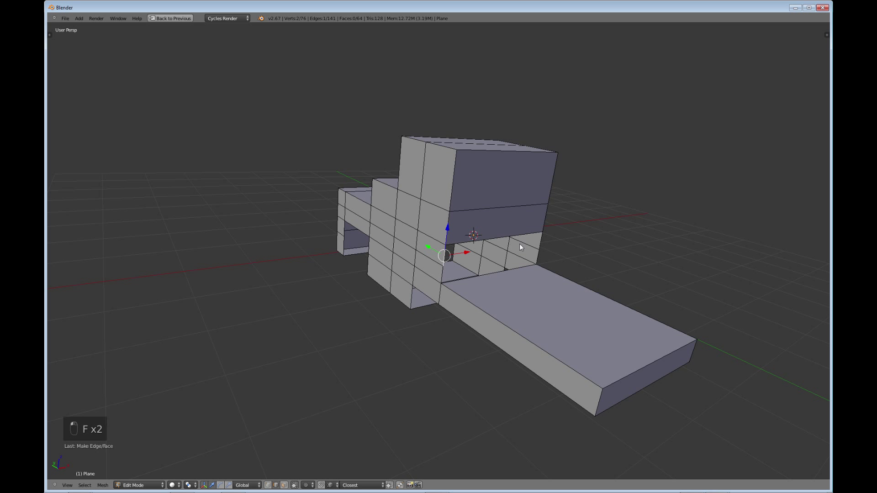
pyautogui.keyDown('shift'); pyautogui.rightClick(539, 243); pyautogui.keyUp('shift')
pyautogui.press('f')
pyautogui.rightClick(442, 268)
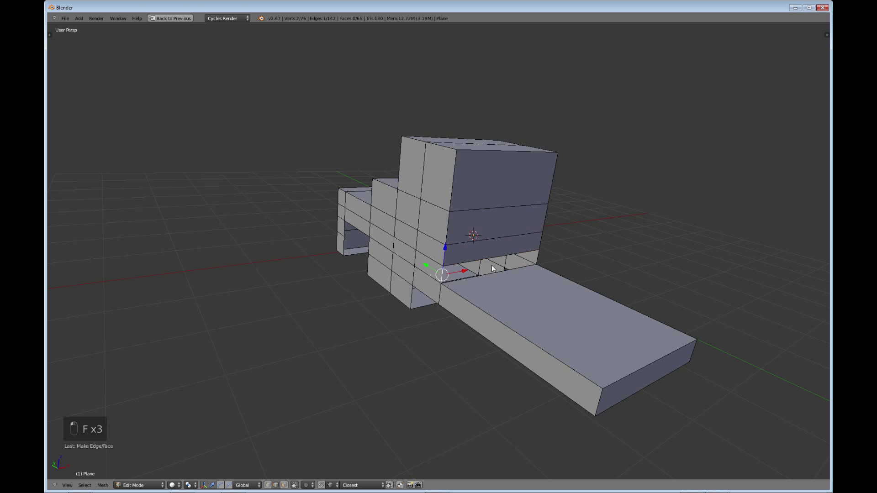
pyautogui.keyDown('shift'); pyautogui.rightClick(540, 259); pyautogui.keyUp('shift')
pyautogui.press('f')
# - Switch to Object Mode and check the filled truck body from the front and side
pyautogui.moveTo(522, 322); pyautogui.dragTo(540, 301, button='middle')
pyautogui.scroll(-3, 441, 318)
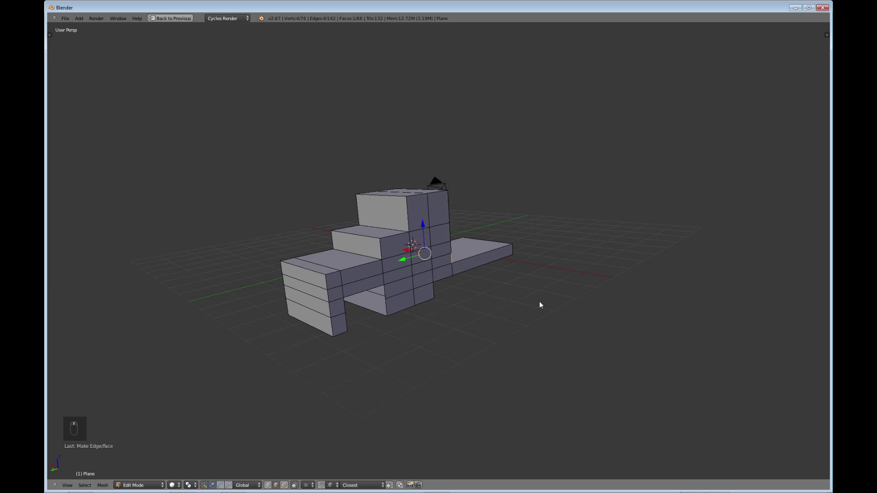
pyautogui.press('Tab')
pyautogui.moveTo(478, 268); pyautogui.dragTo(411, 254, button='middle')
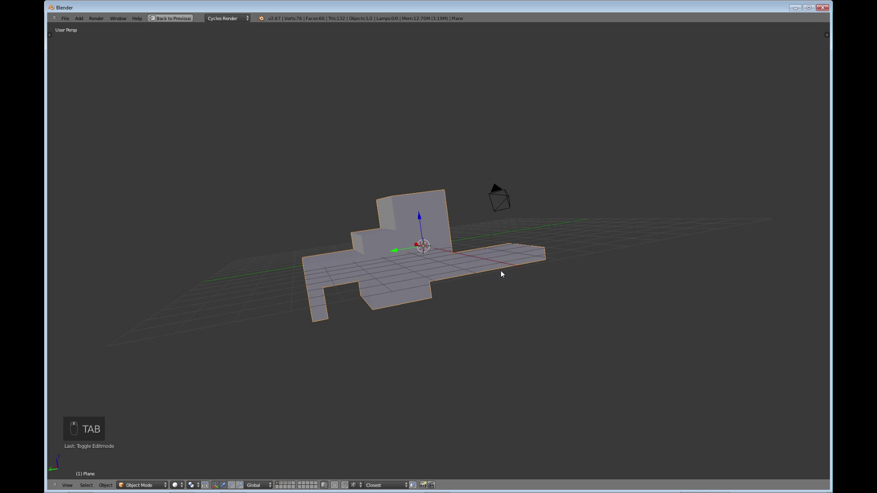